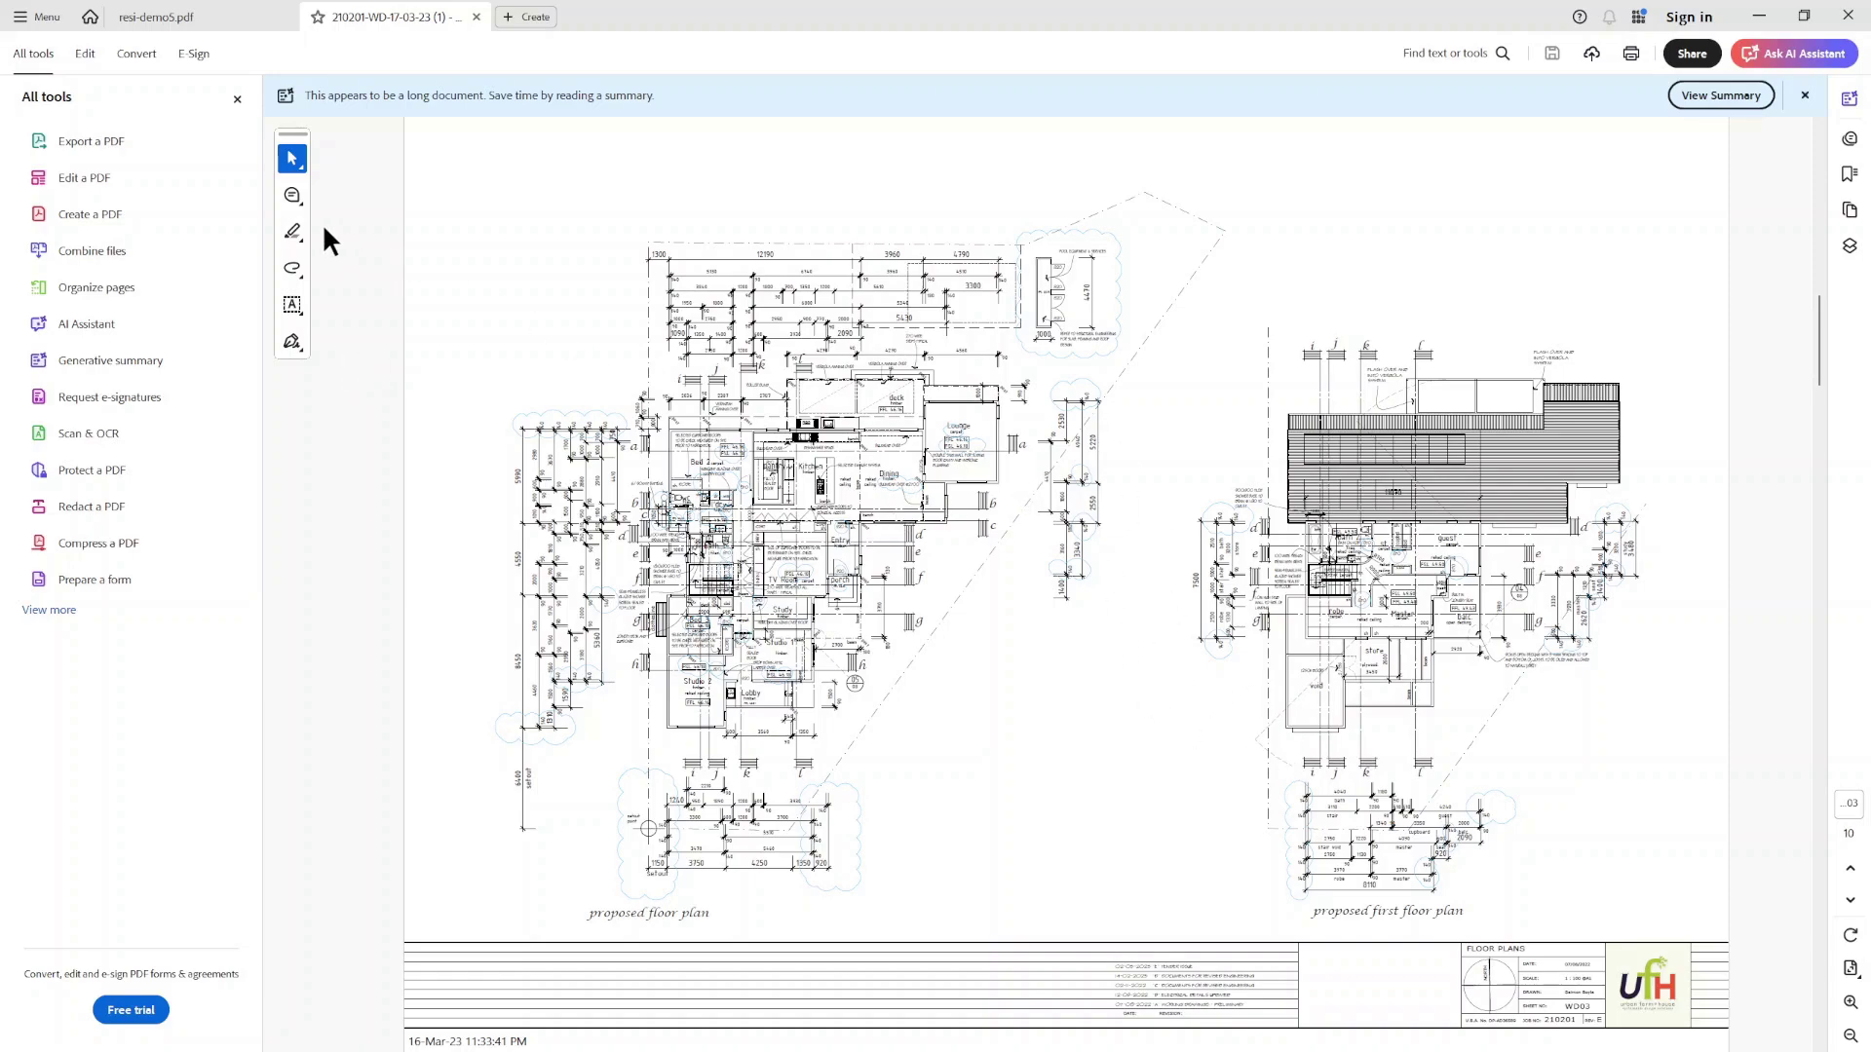
- Show the resi-demo5.pdf house floor plan in Adobe Acrobat
left_click(179, 17)
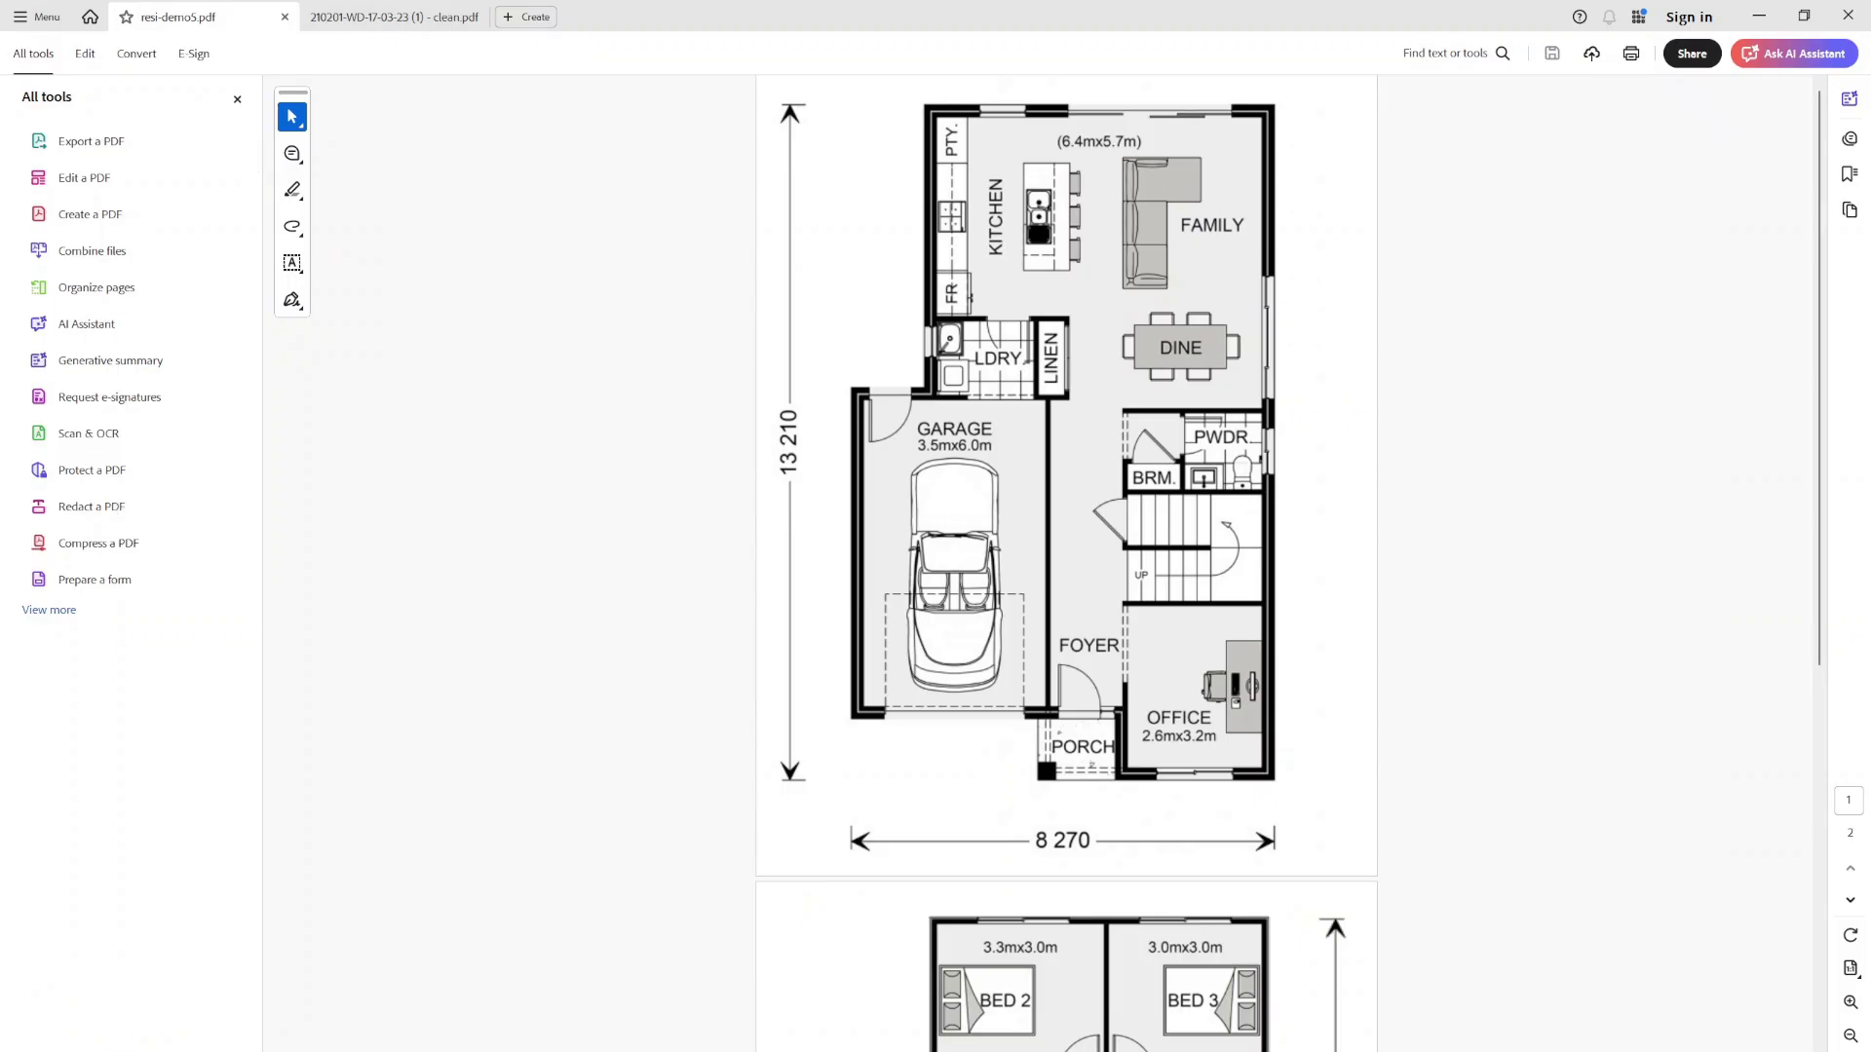
- Switch to StruCompare.com and orbit the existing framing model in 3D
key("alt+Tab")
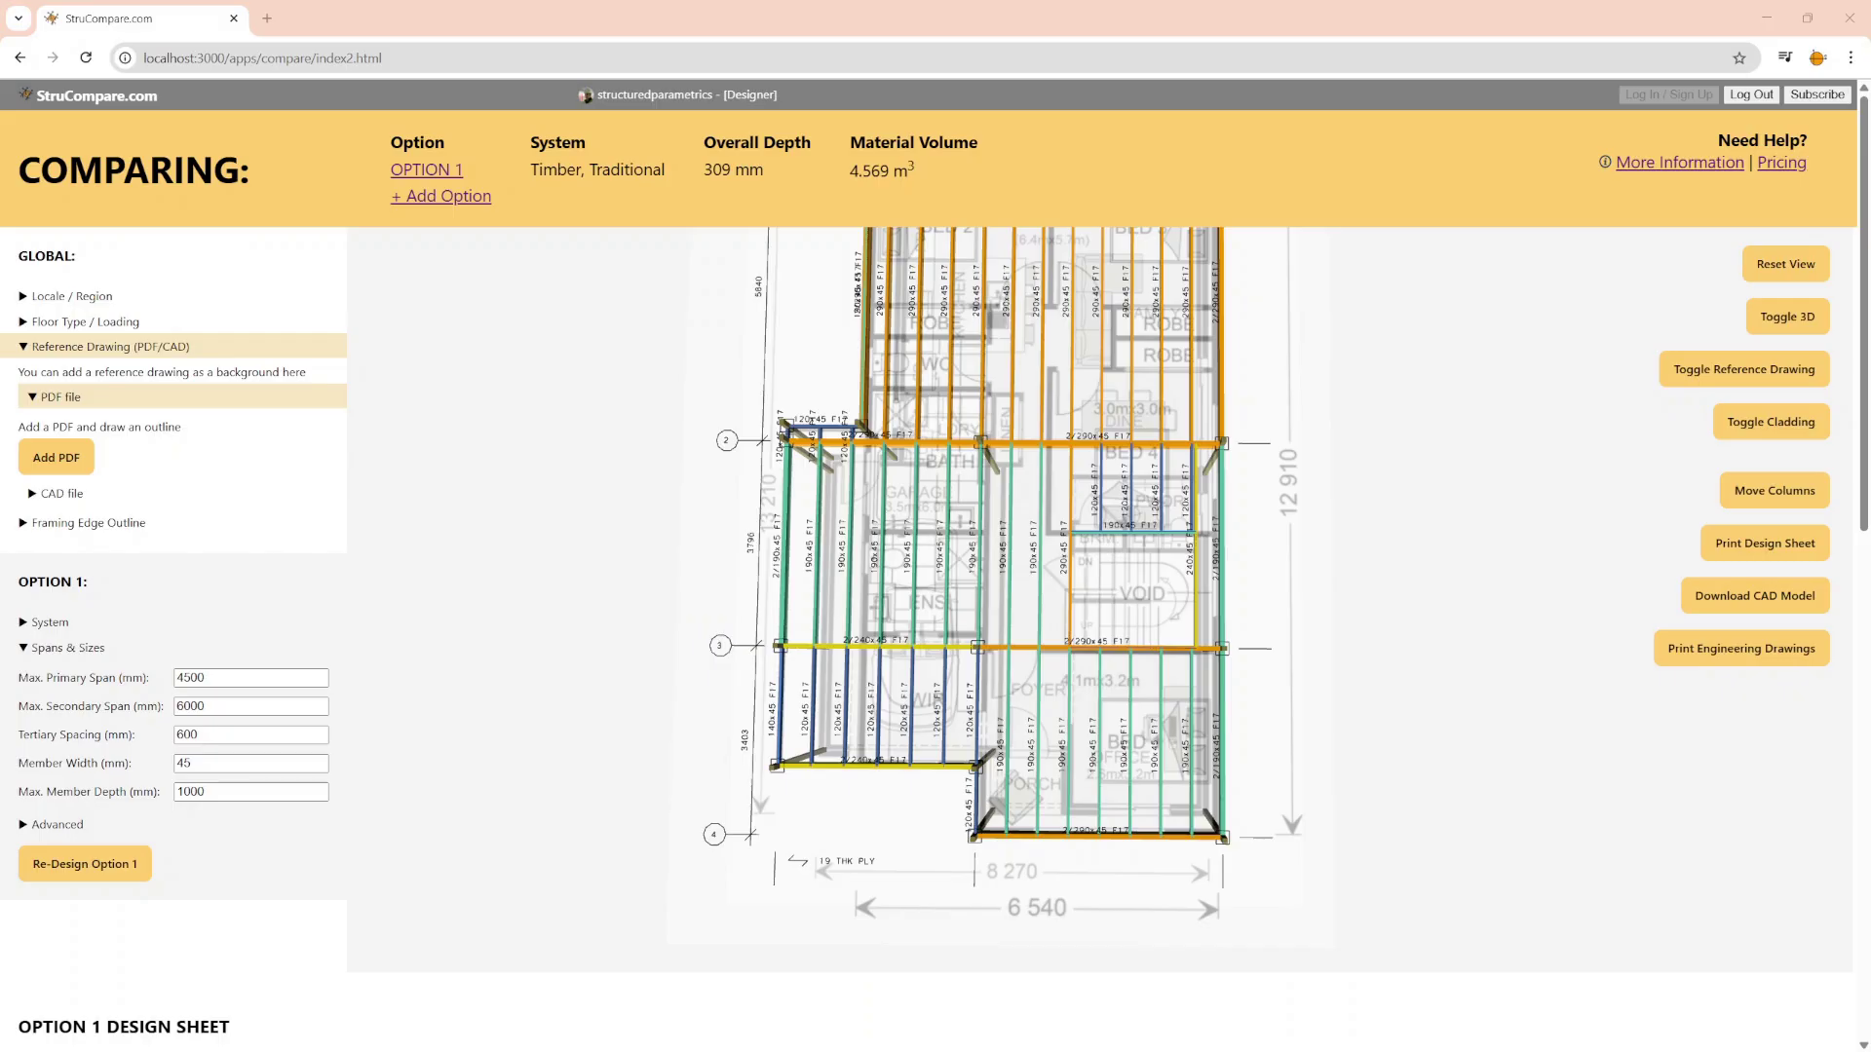
left_click_drag(1068, 717, 1032, 629)
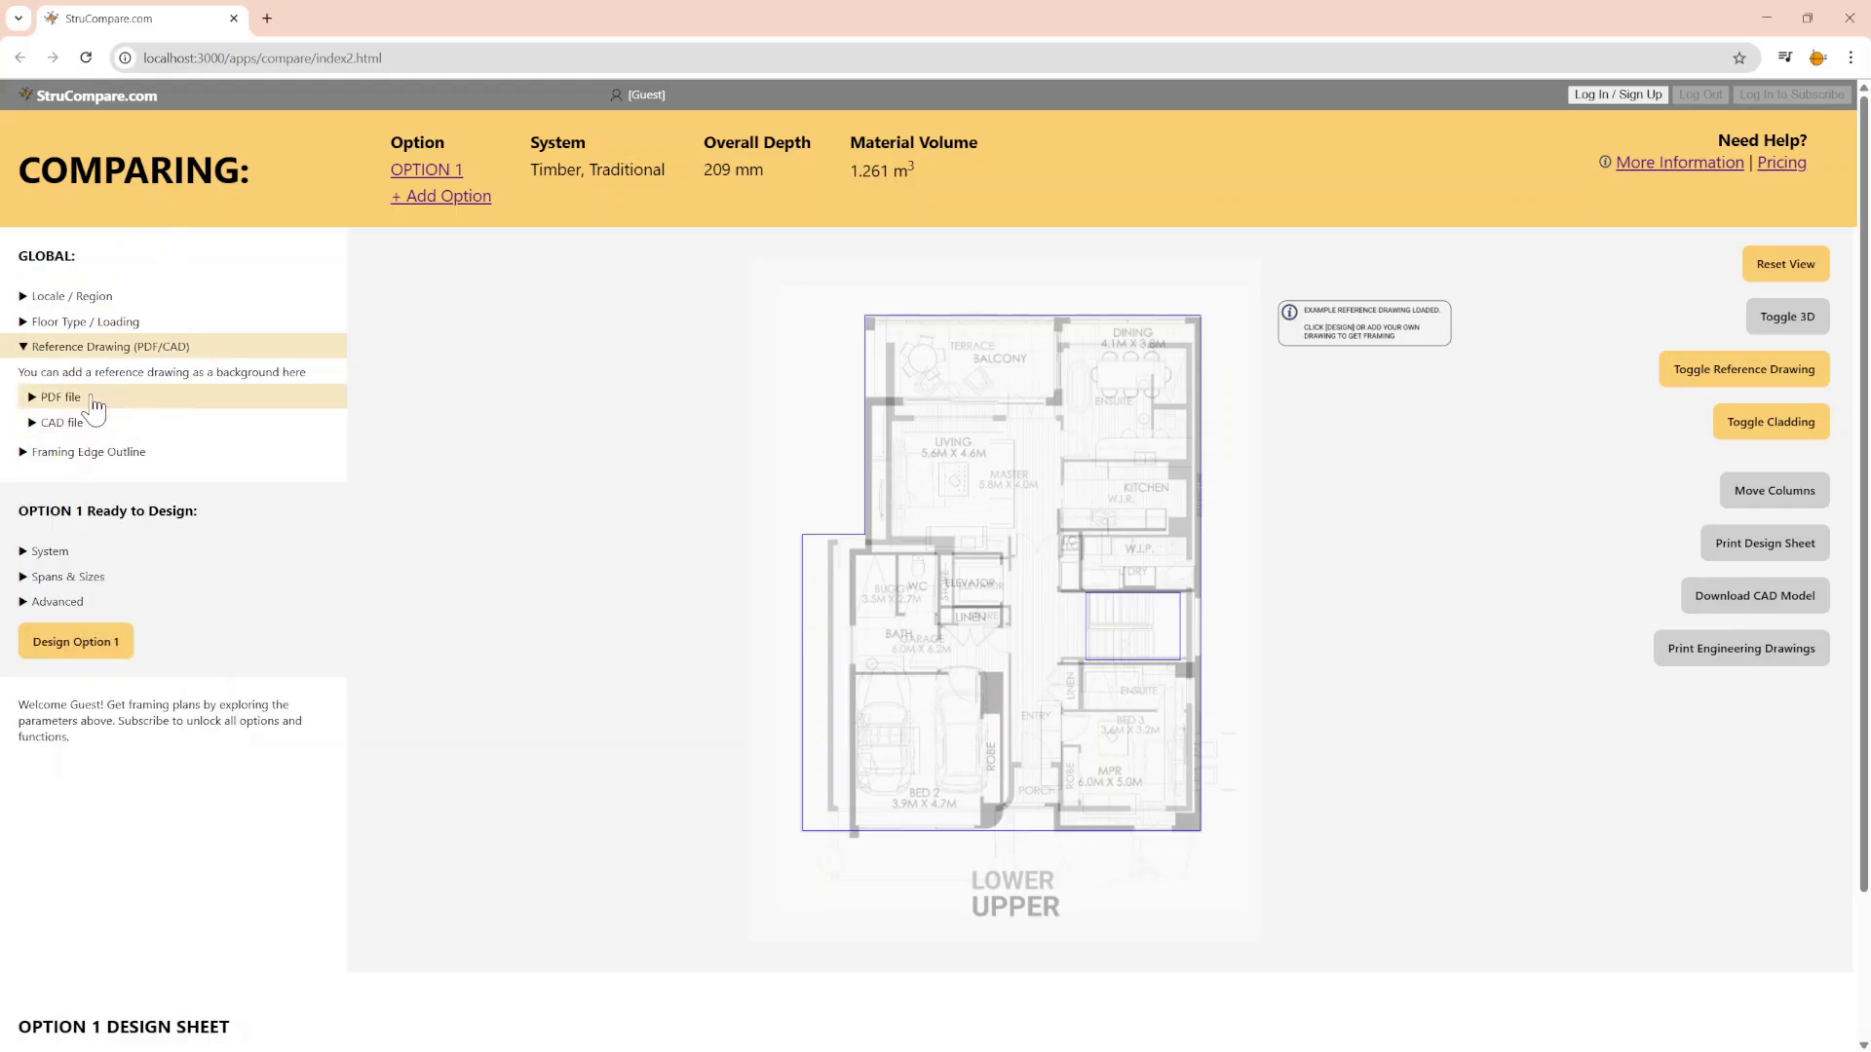
- Load resi-demo5.pdf as the reference drawing and show page 2, the upper floor
left_click(87, 398)
left_click(57, 458)
left_click(380, 256)
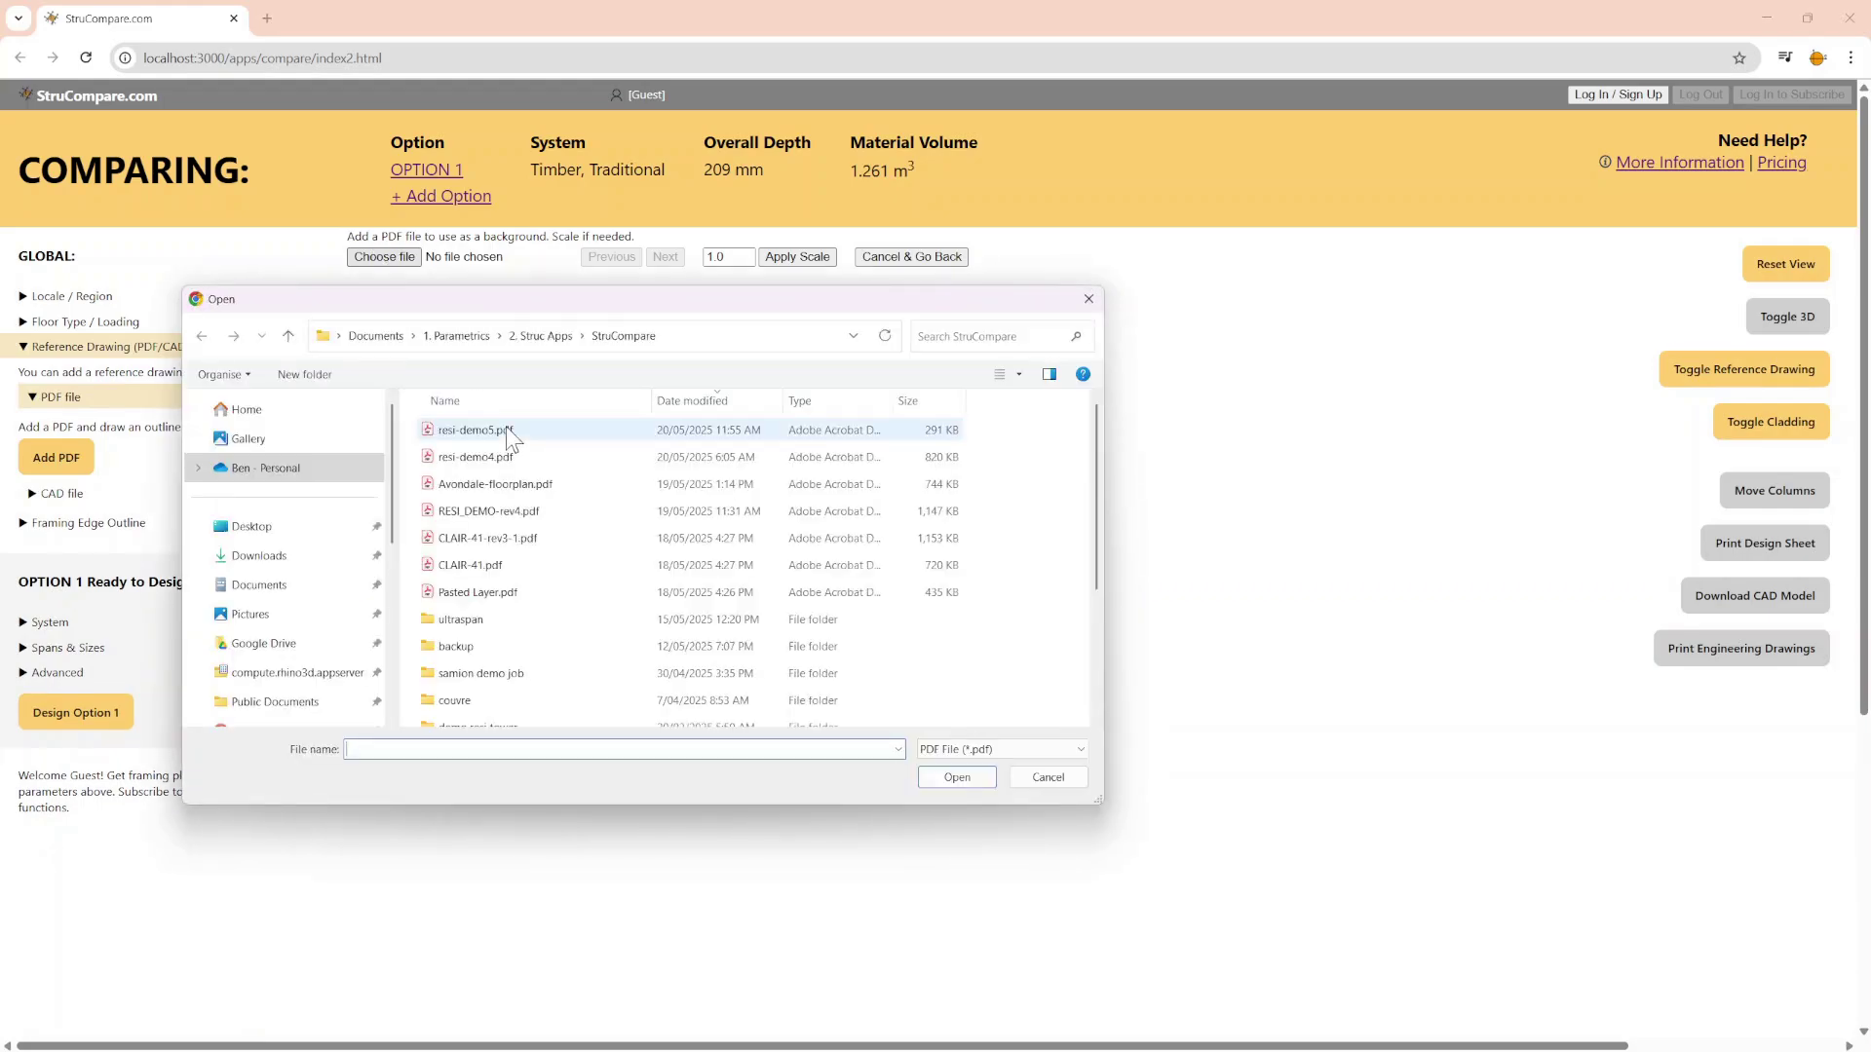
left_click(506, 429)
left_click(955, 778)
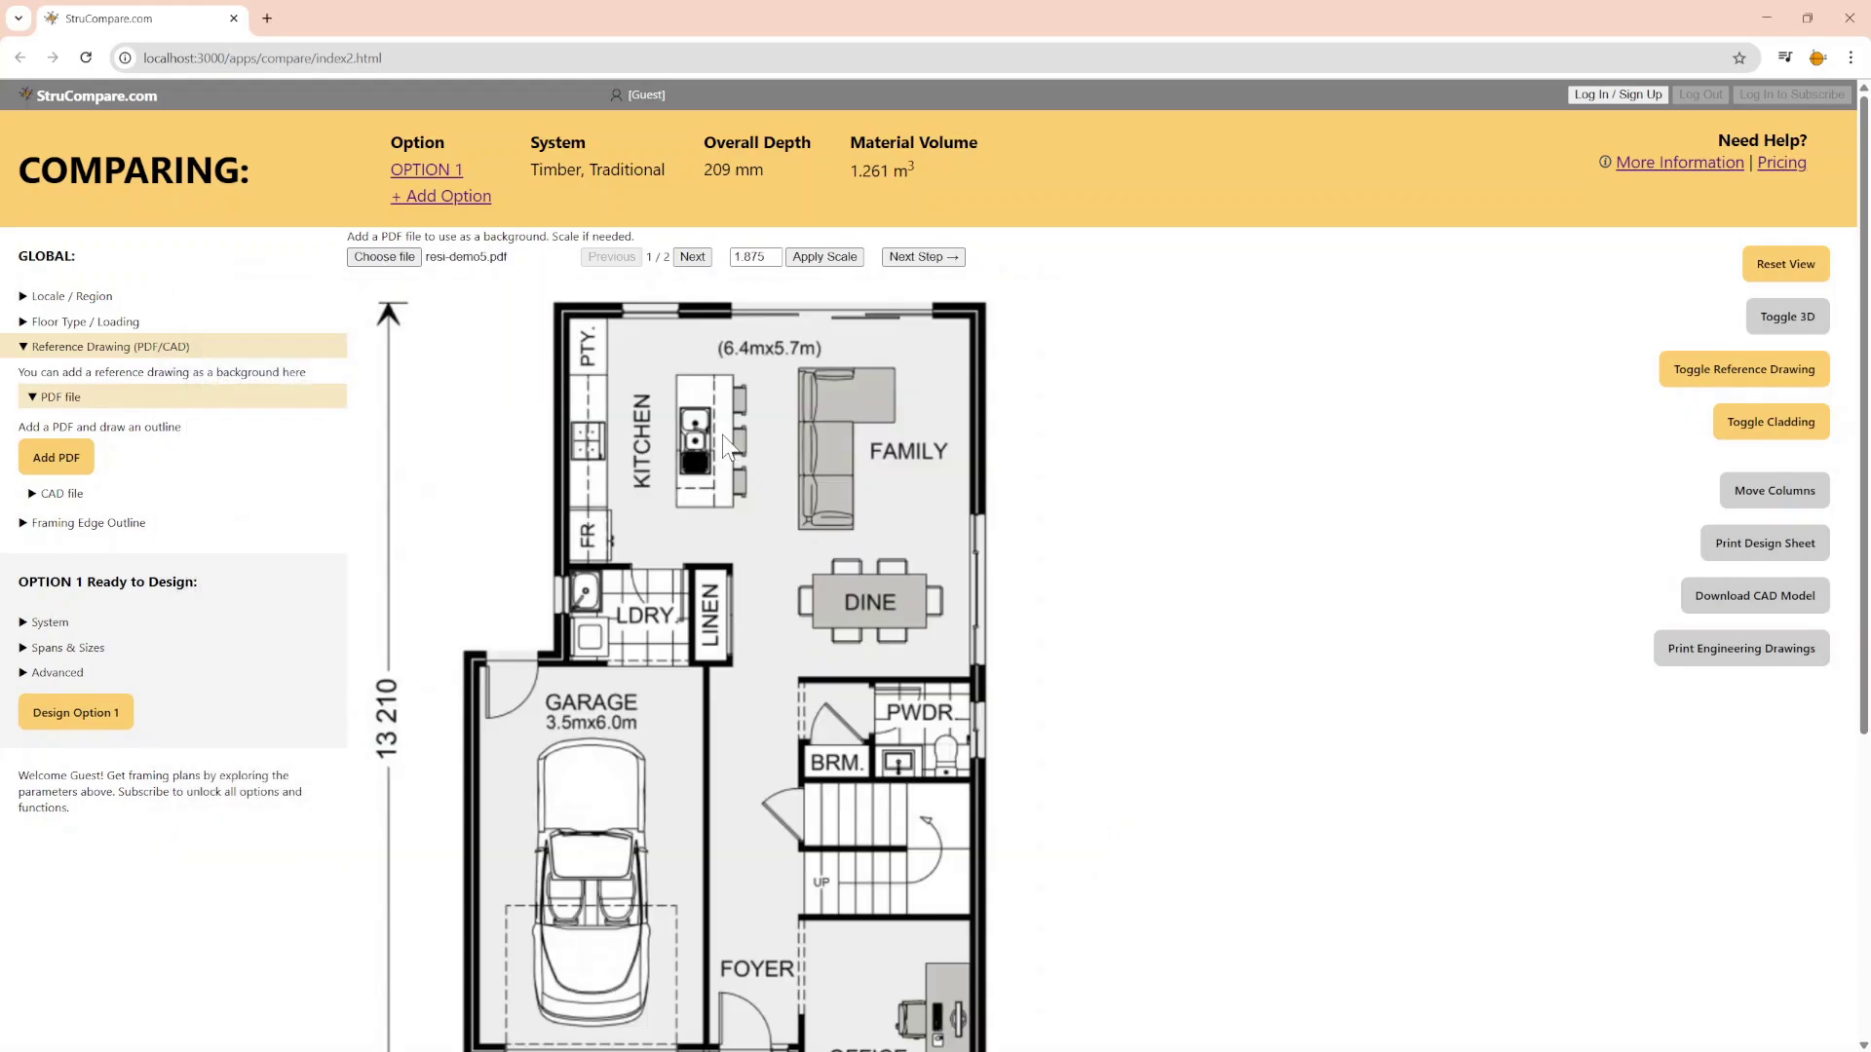
left_click(694, 258)
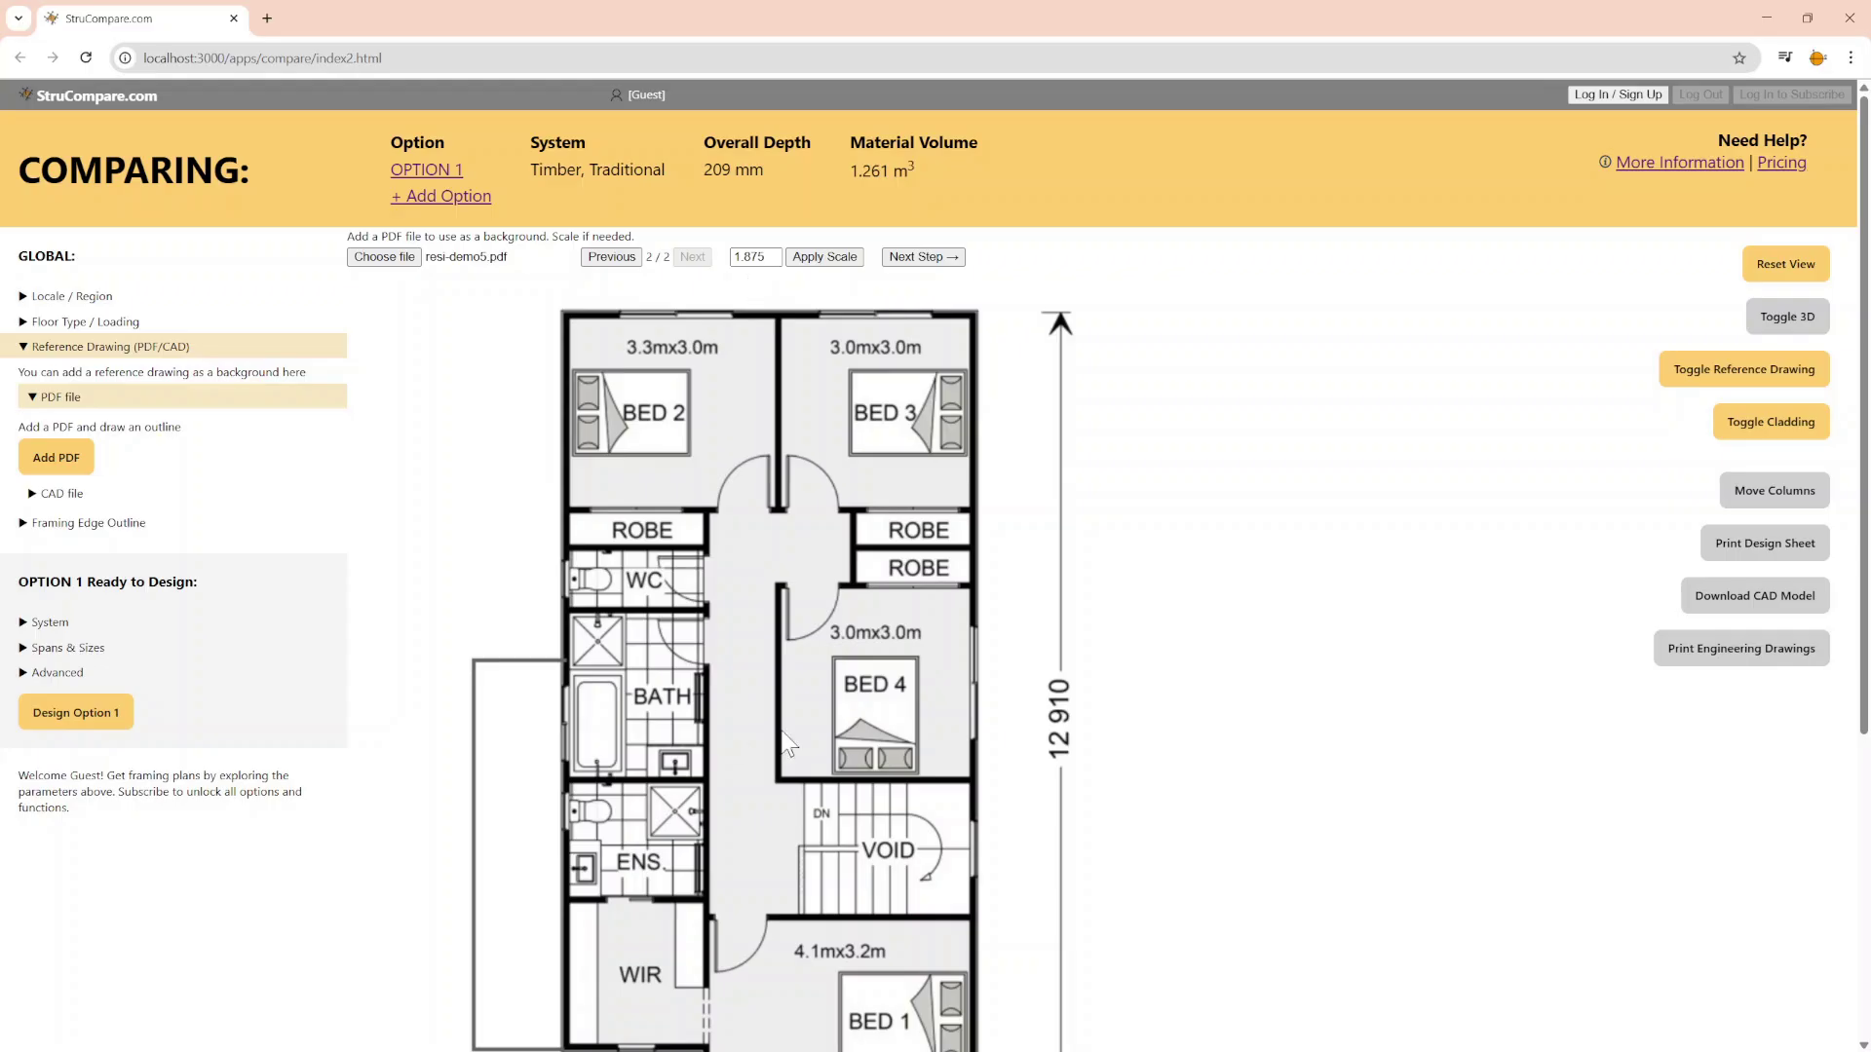
- Calibrate the drawing scale from both ends of the 6 540 mm dimension
left_click(914, 259)
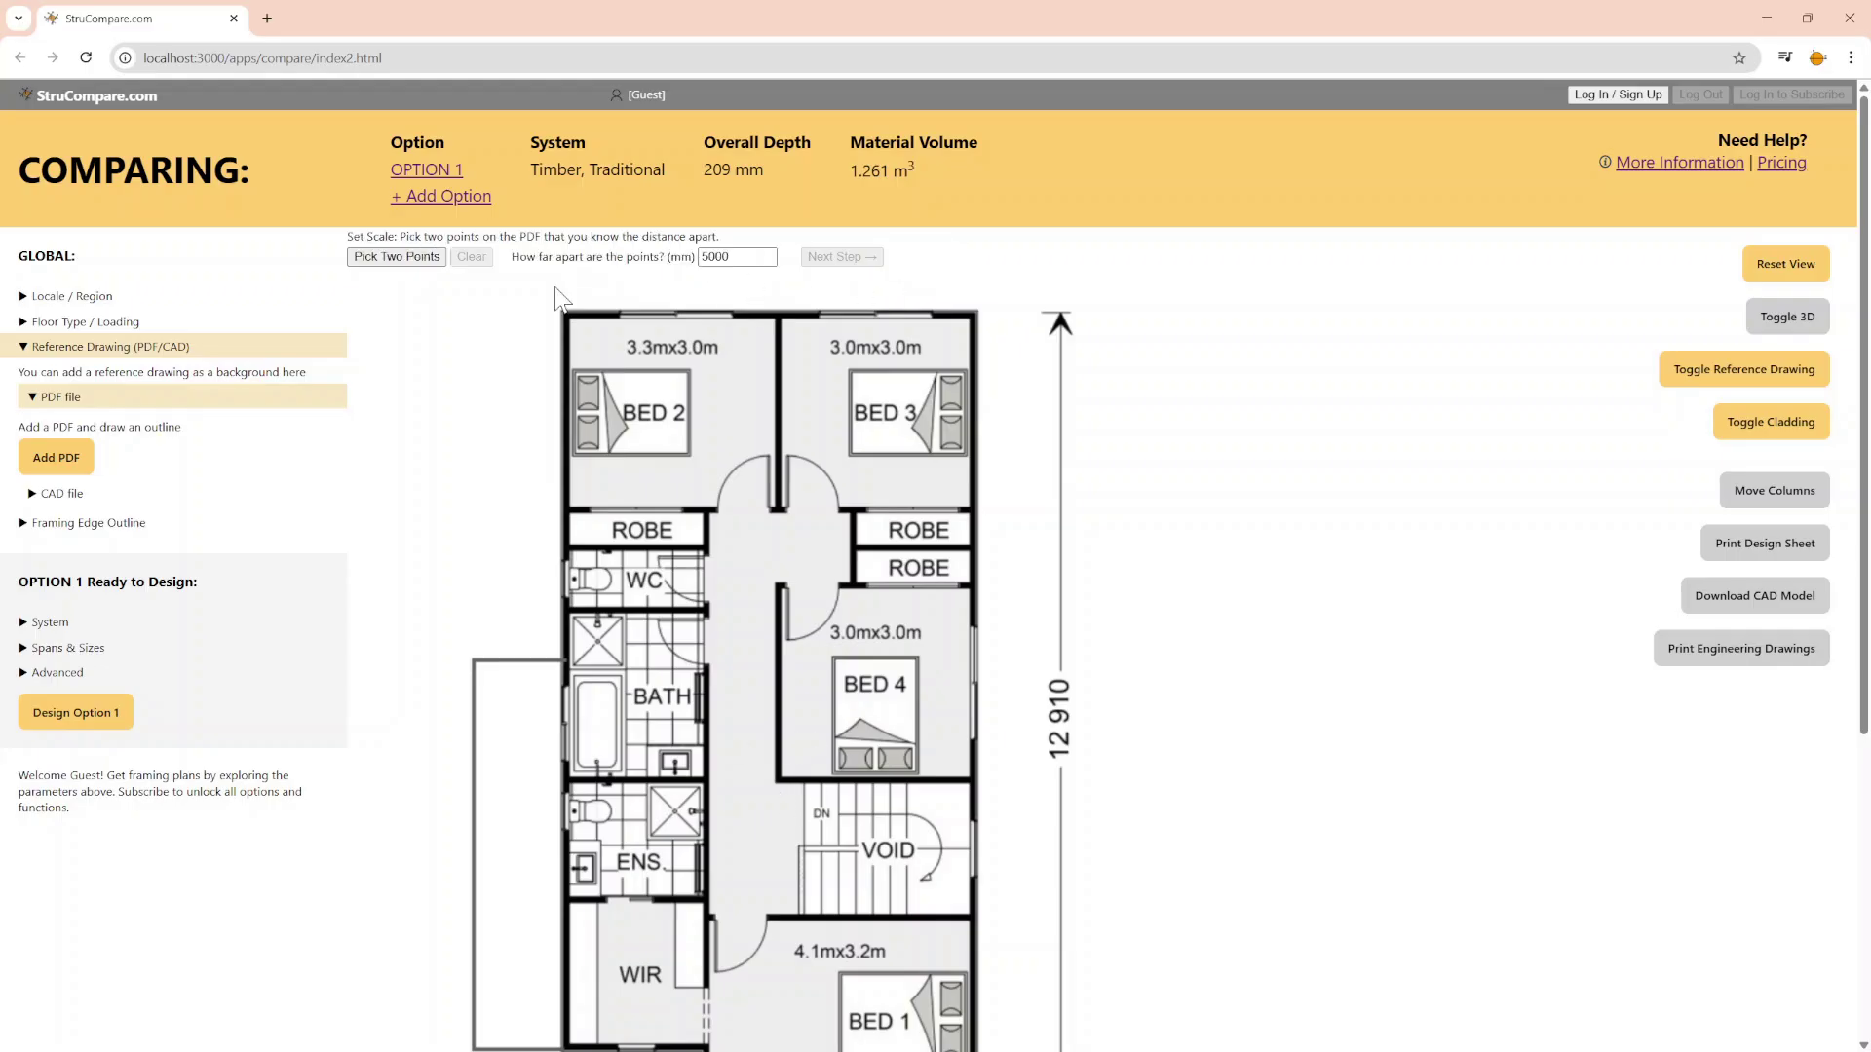
left_click(395, 258)
scroll(684, 748, "down", 5)
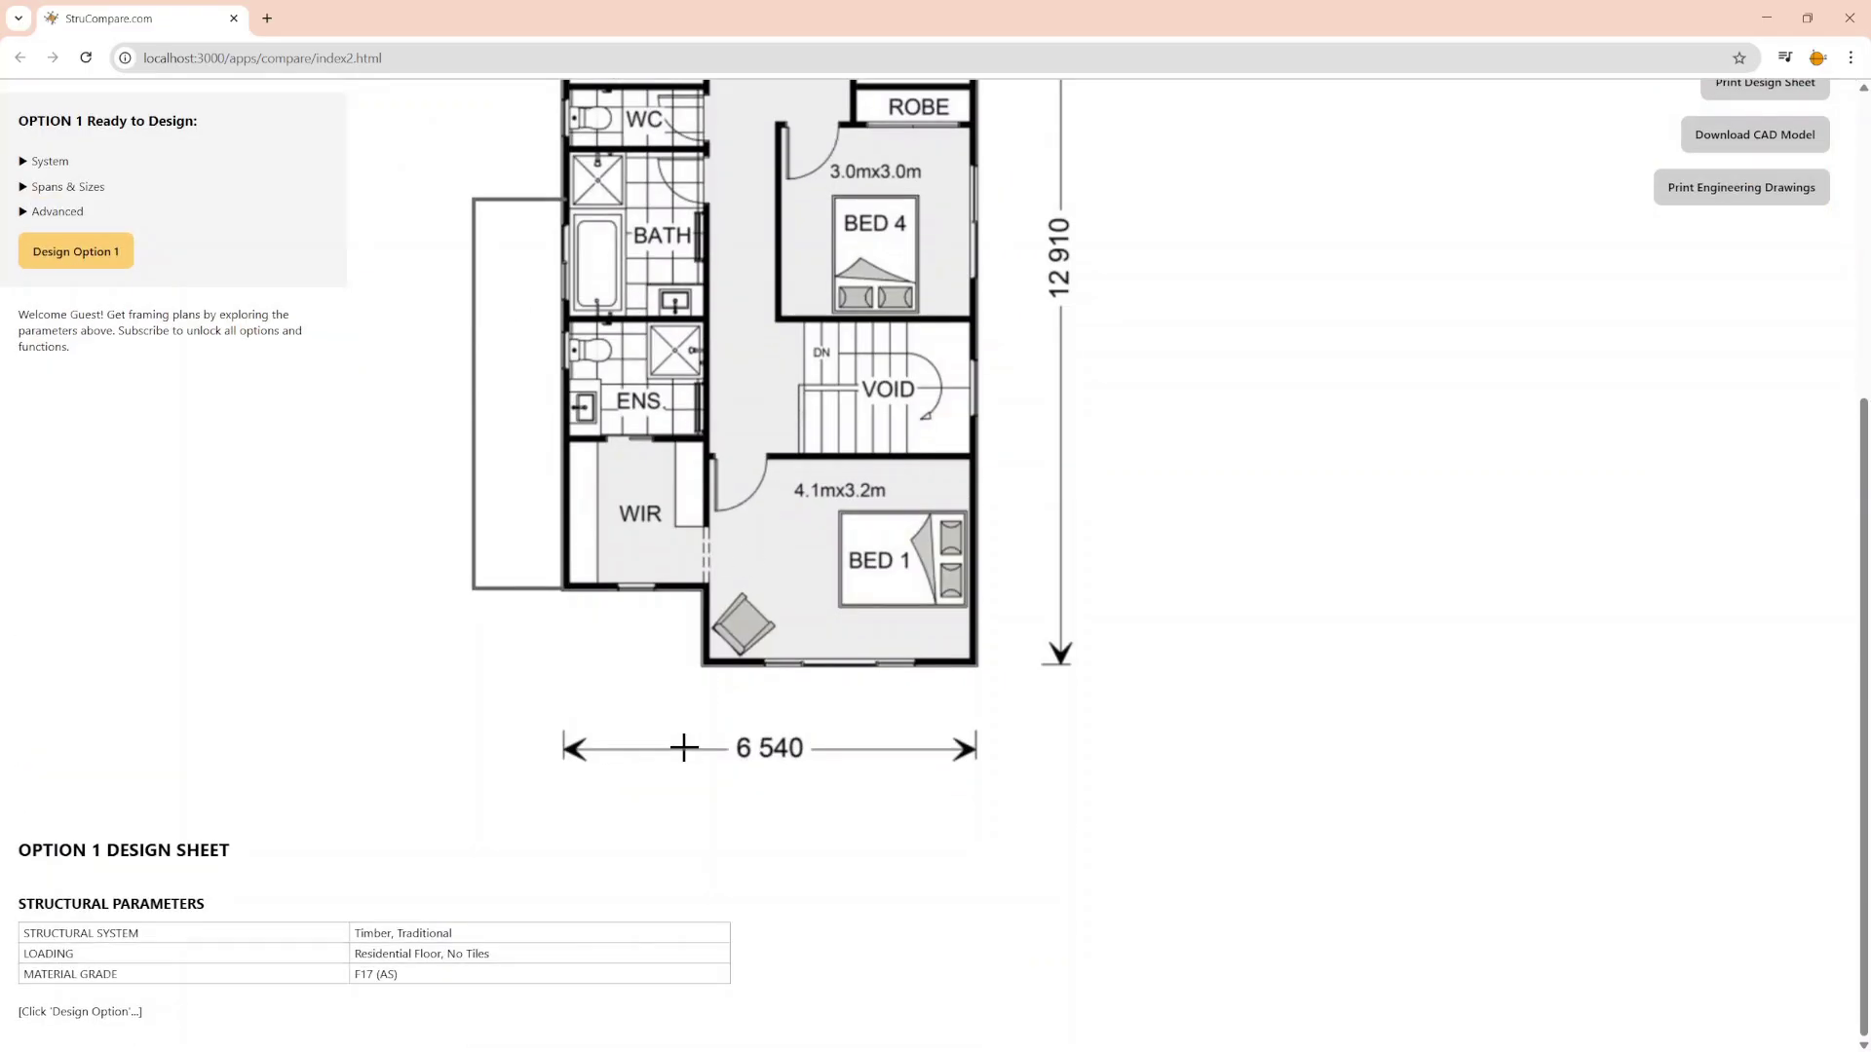
left_click(563, 750)
left_click(977, 750)
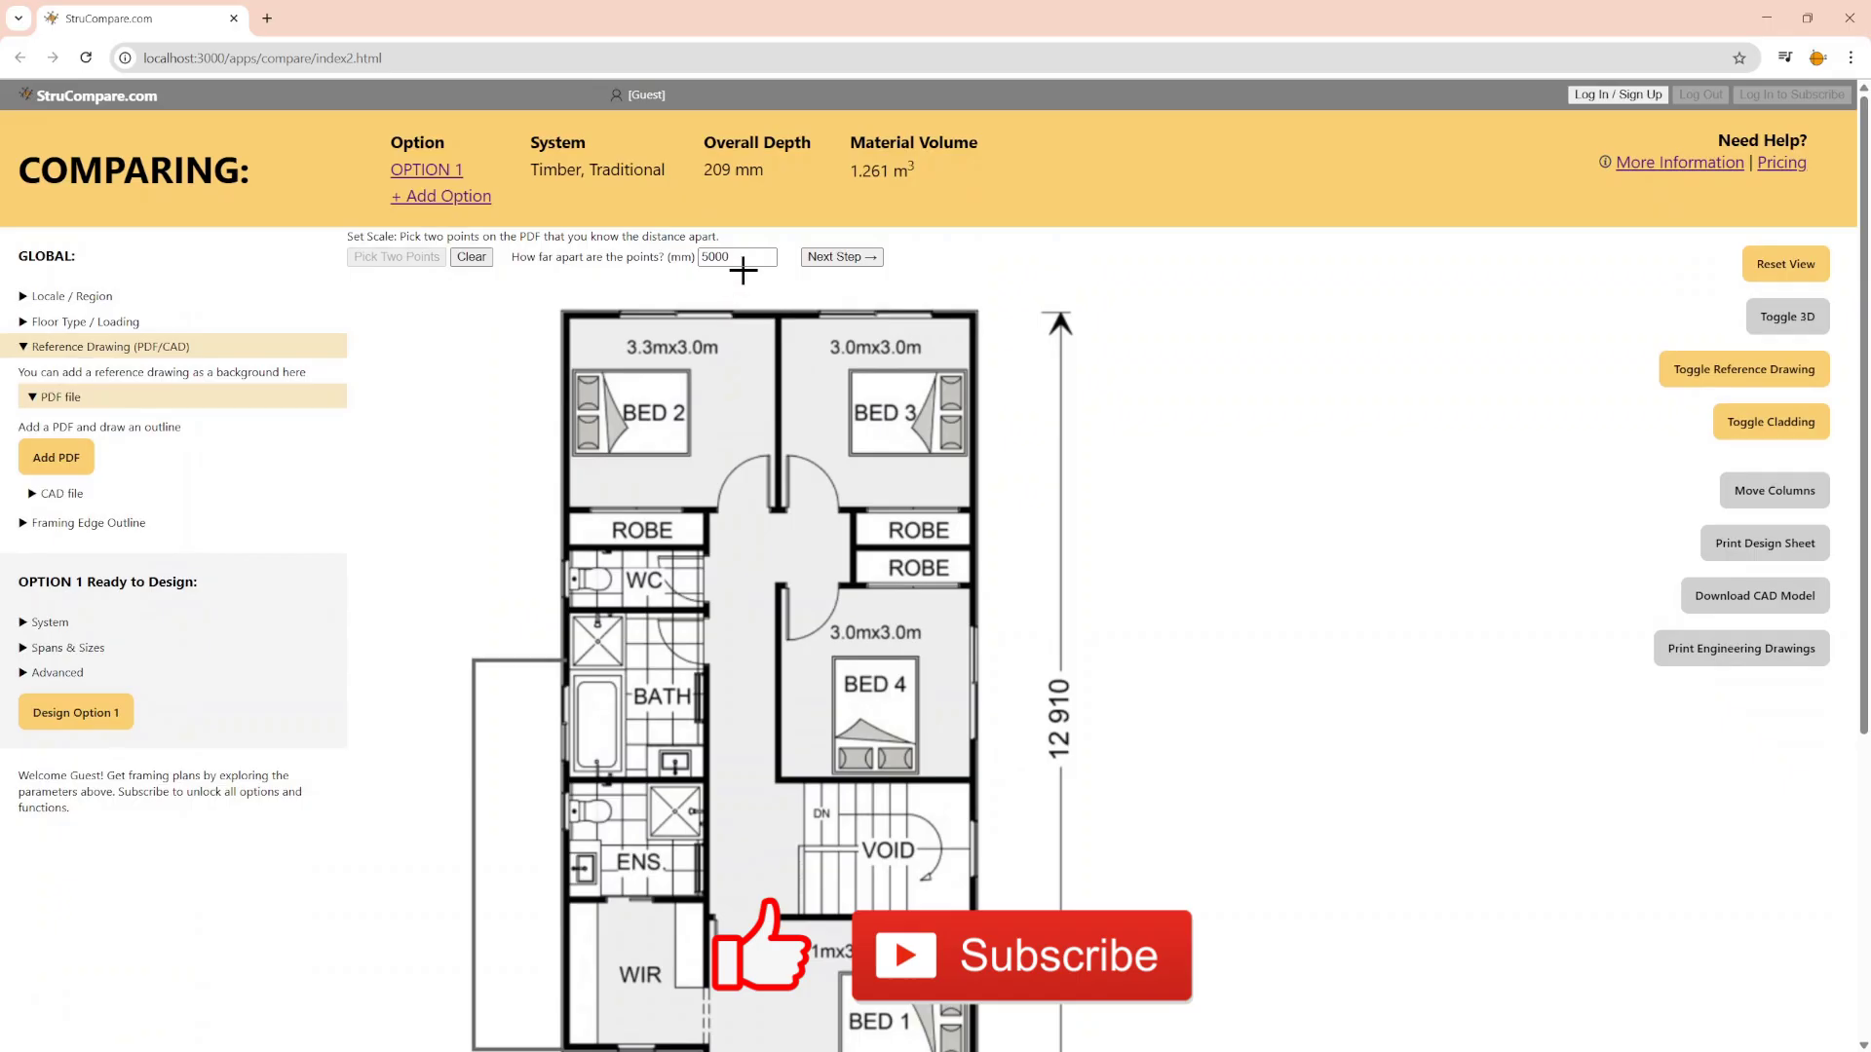
left_click_drag(770, 258, 645, 255)
left_click(842, 257)
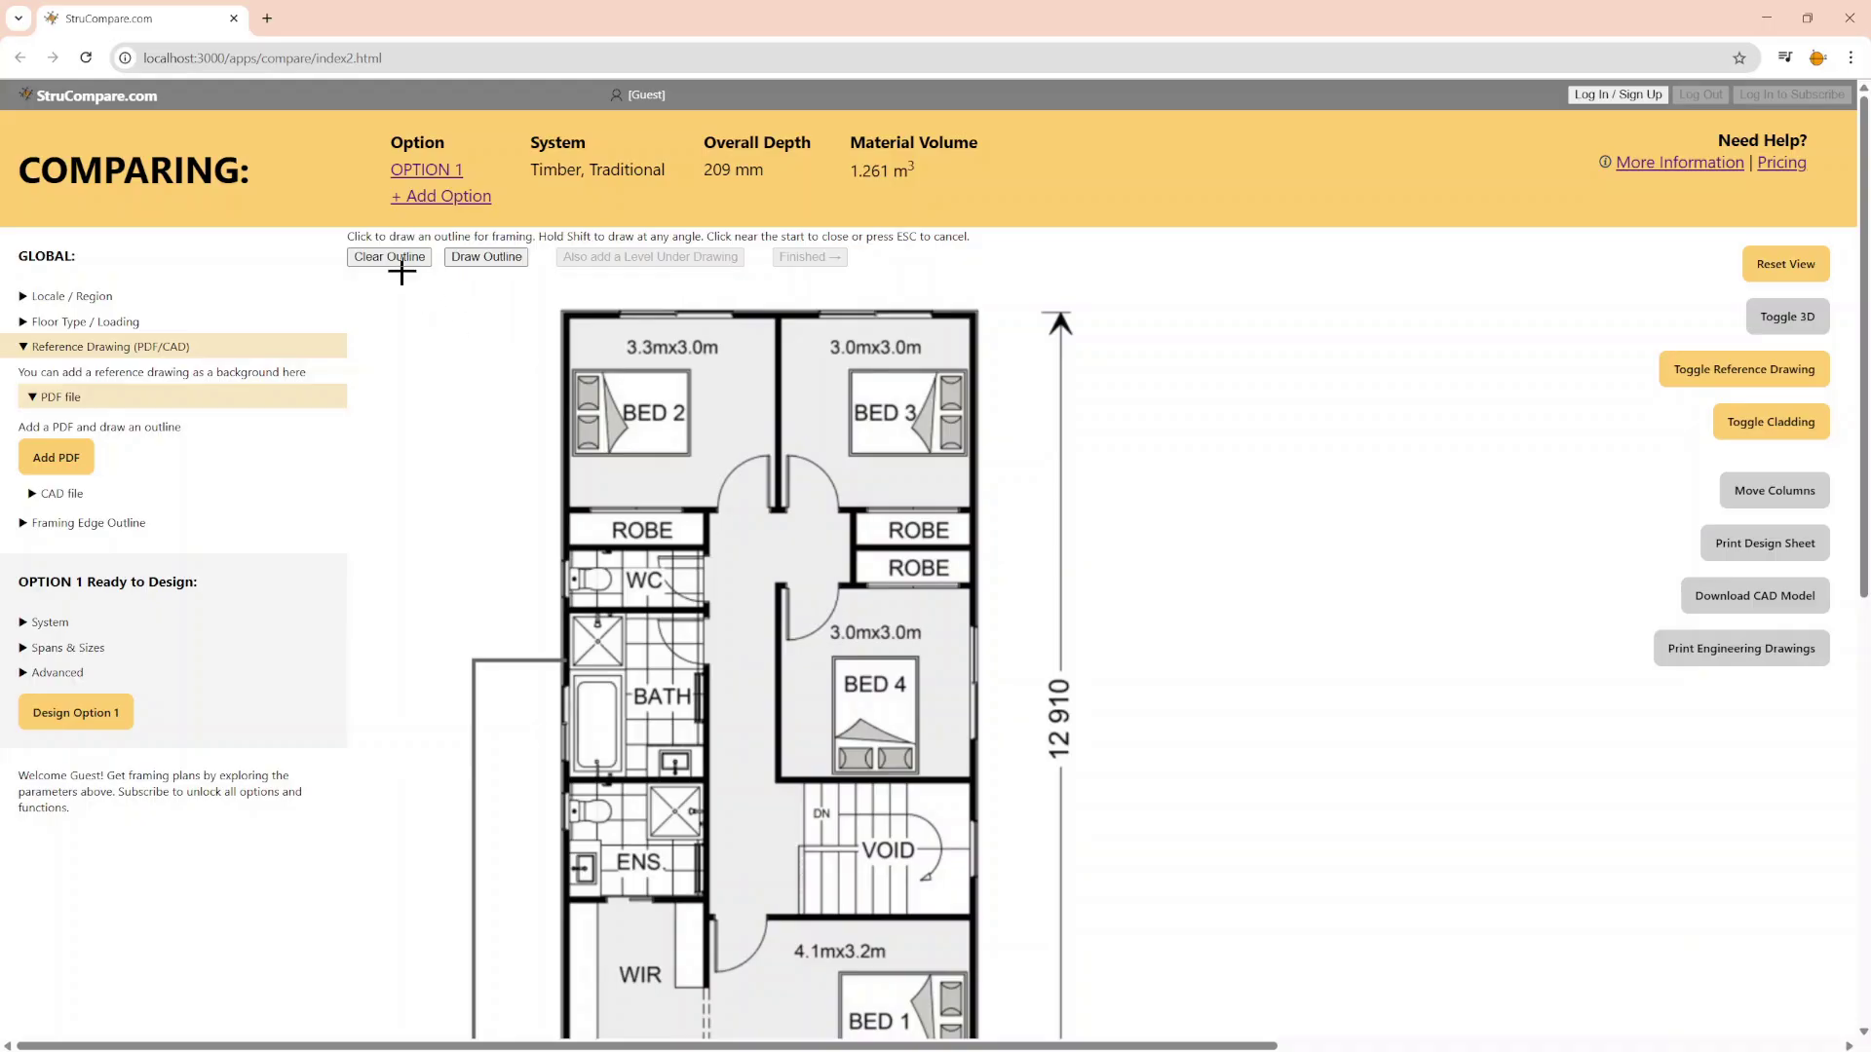
- Trace the upper-floor outline corner by corner, around the left extension and back to the top-left start
left_click(561, 308)
scroll(960, 362, "down", 5)
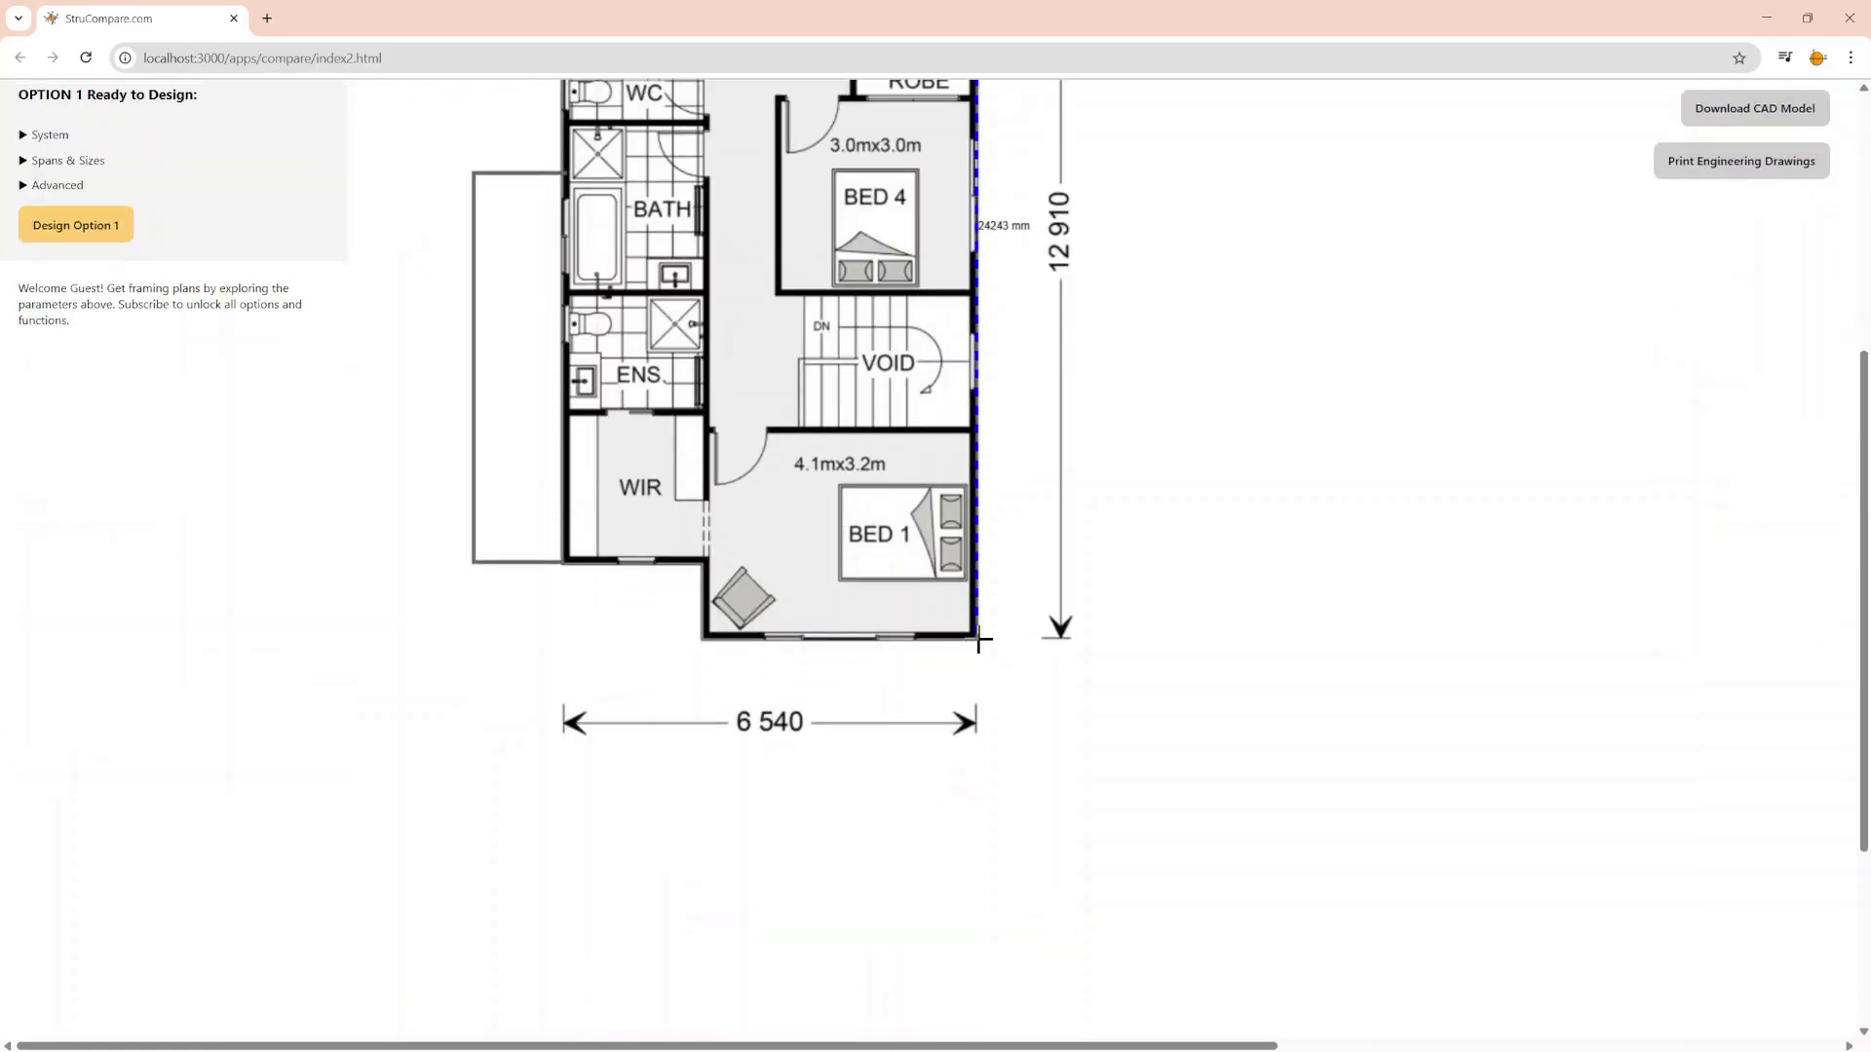
left_click(976, 638)
left_click(703, 638)
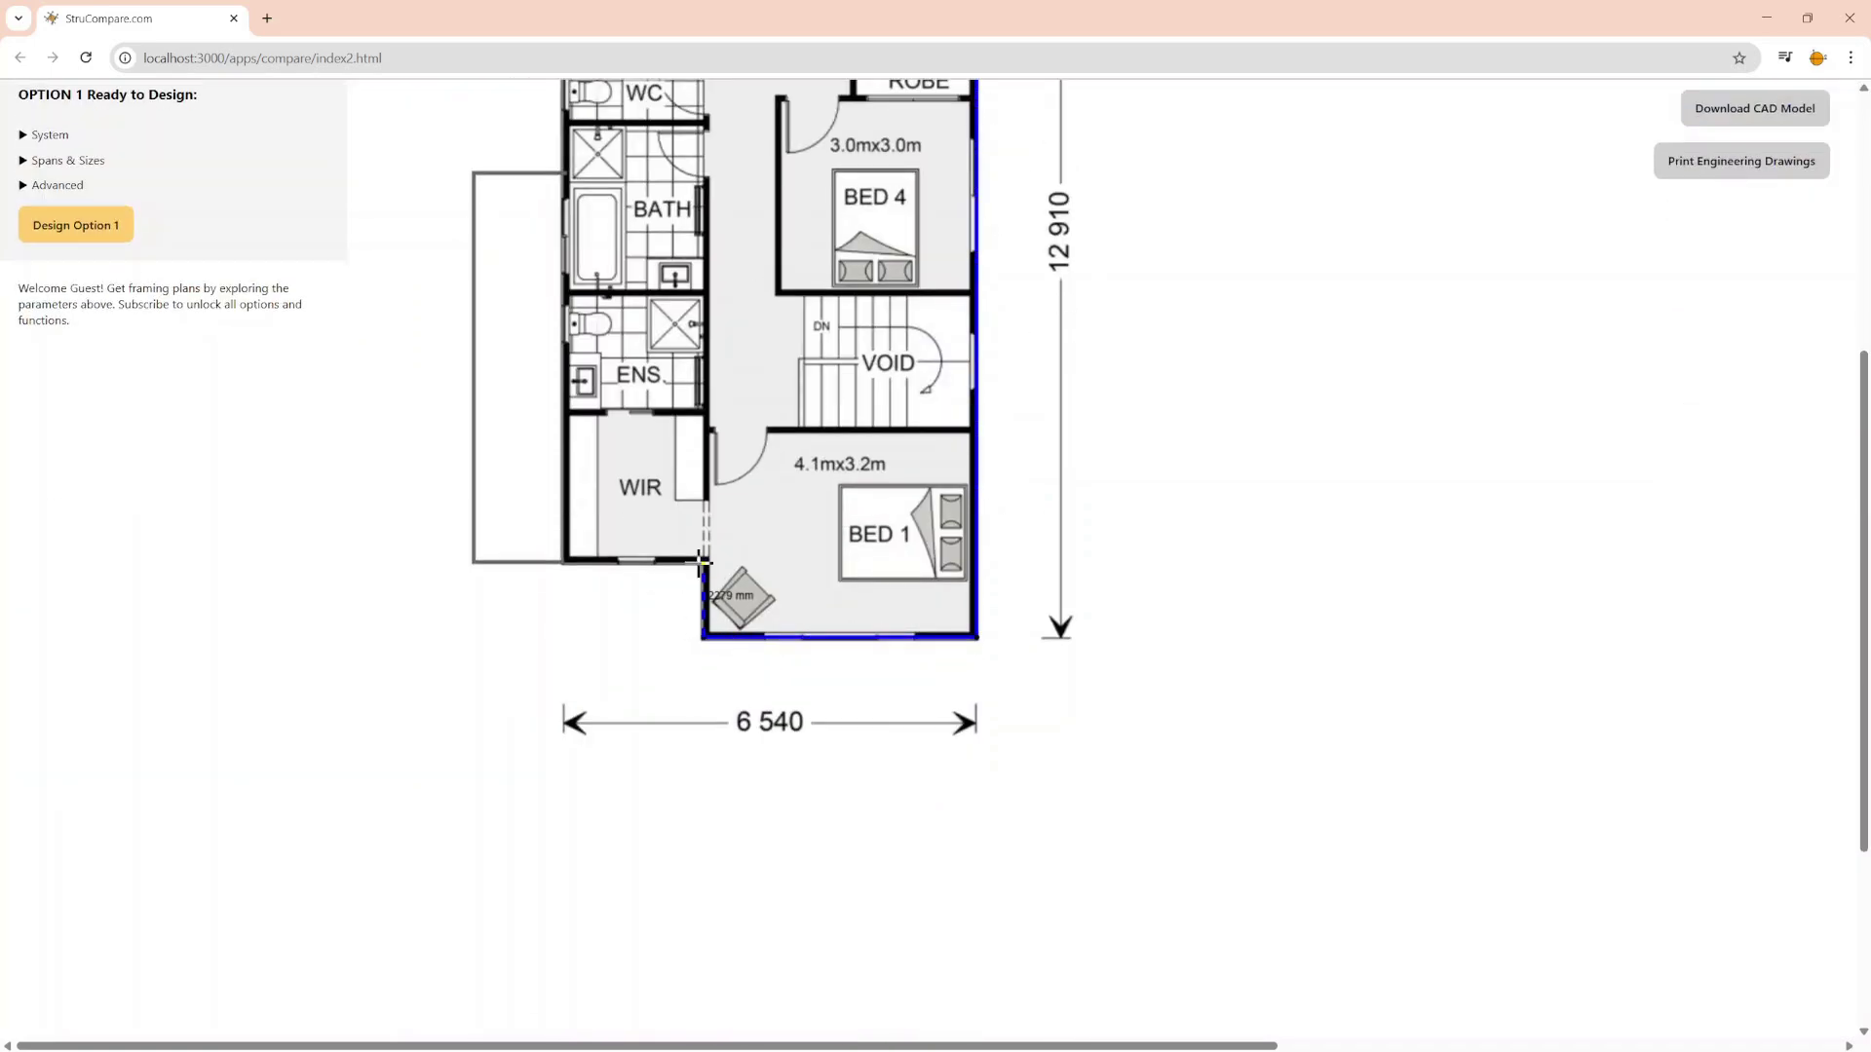
left_click(703, 563)
left_click(469, 563)
left_click(472, 171)
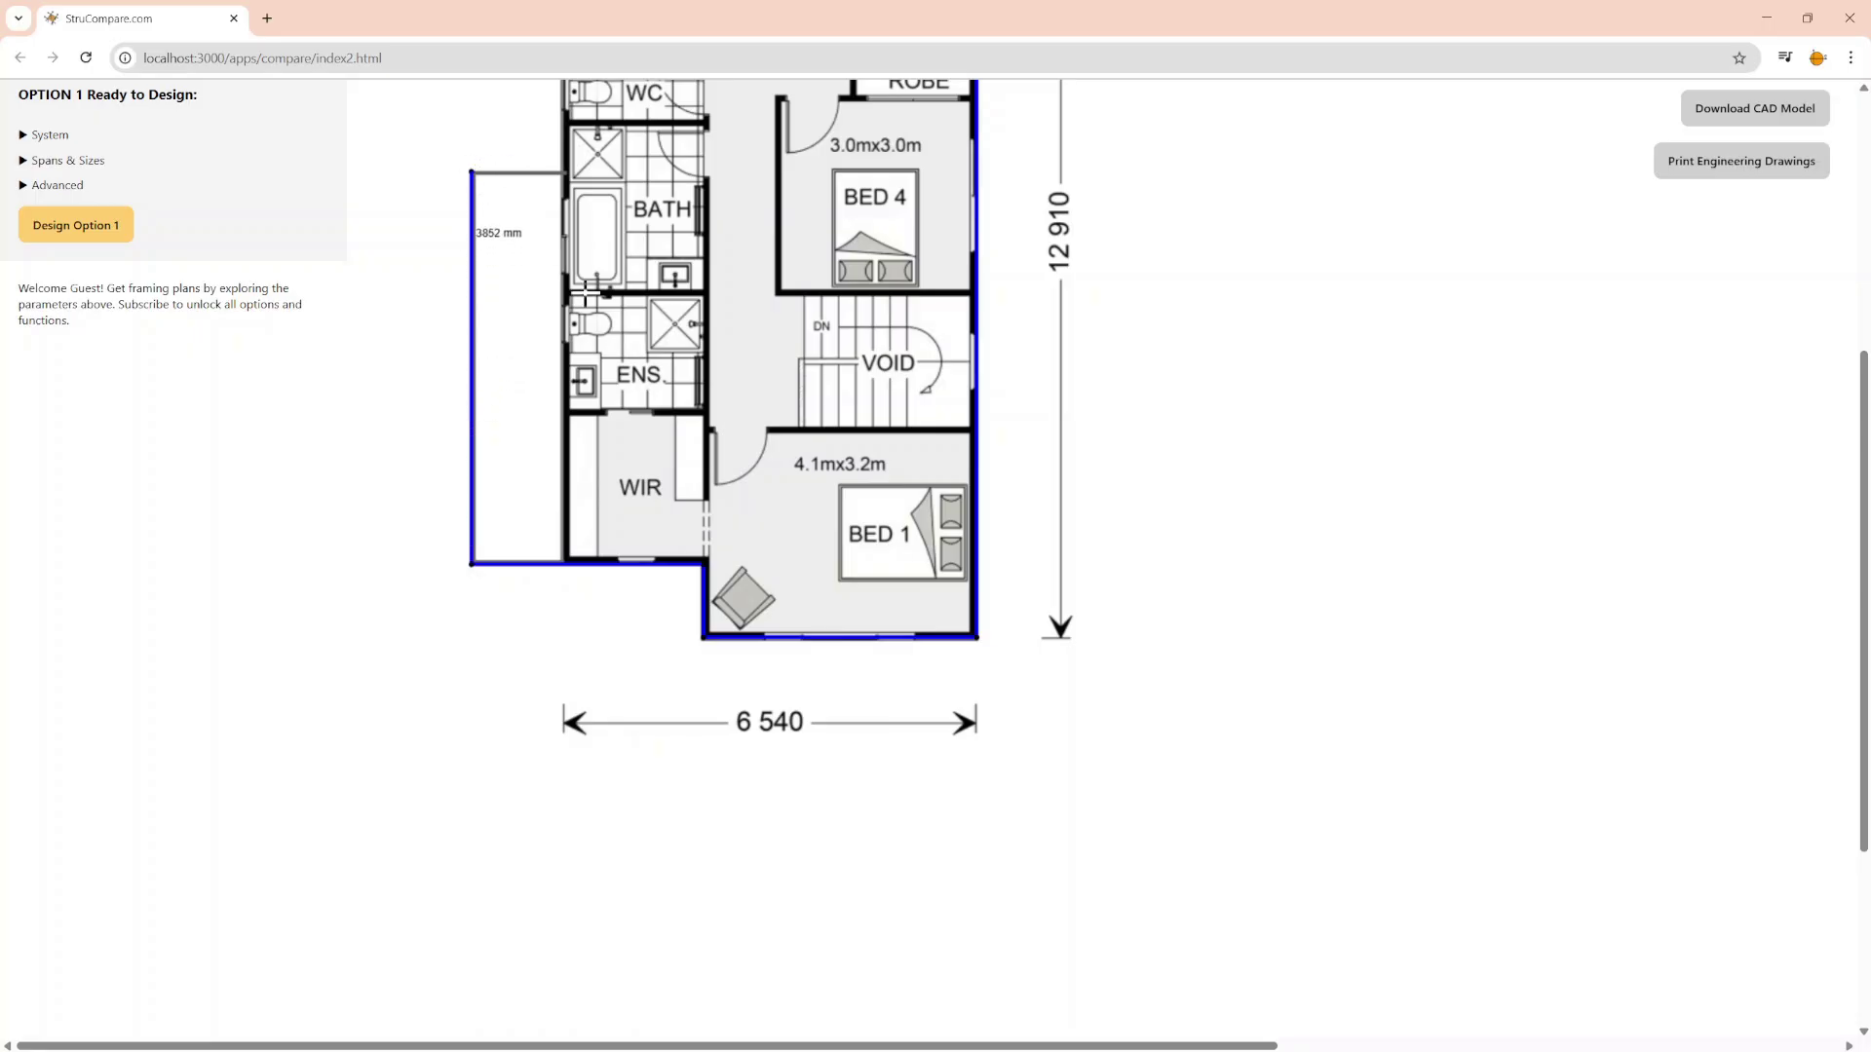
scroll(522, 224, "up", 5)
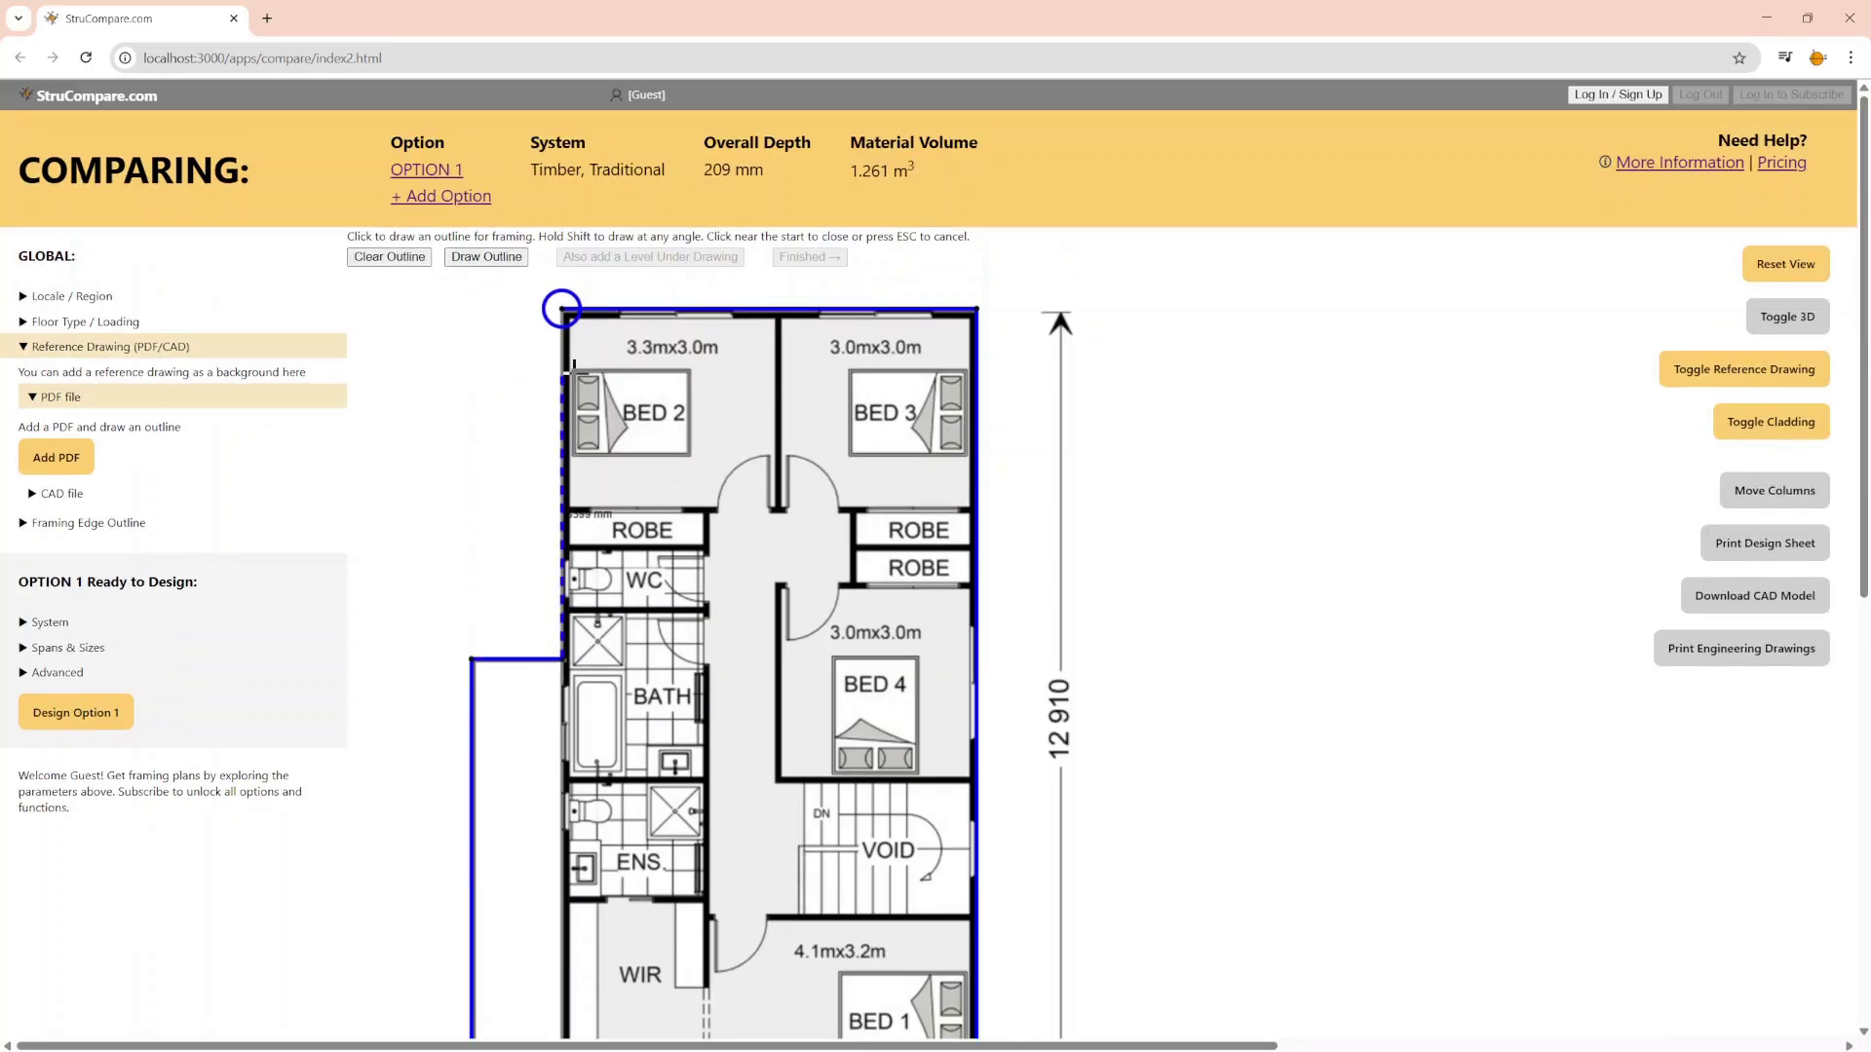
left_click(562, 309)
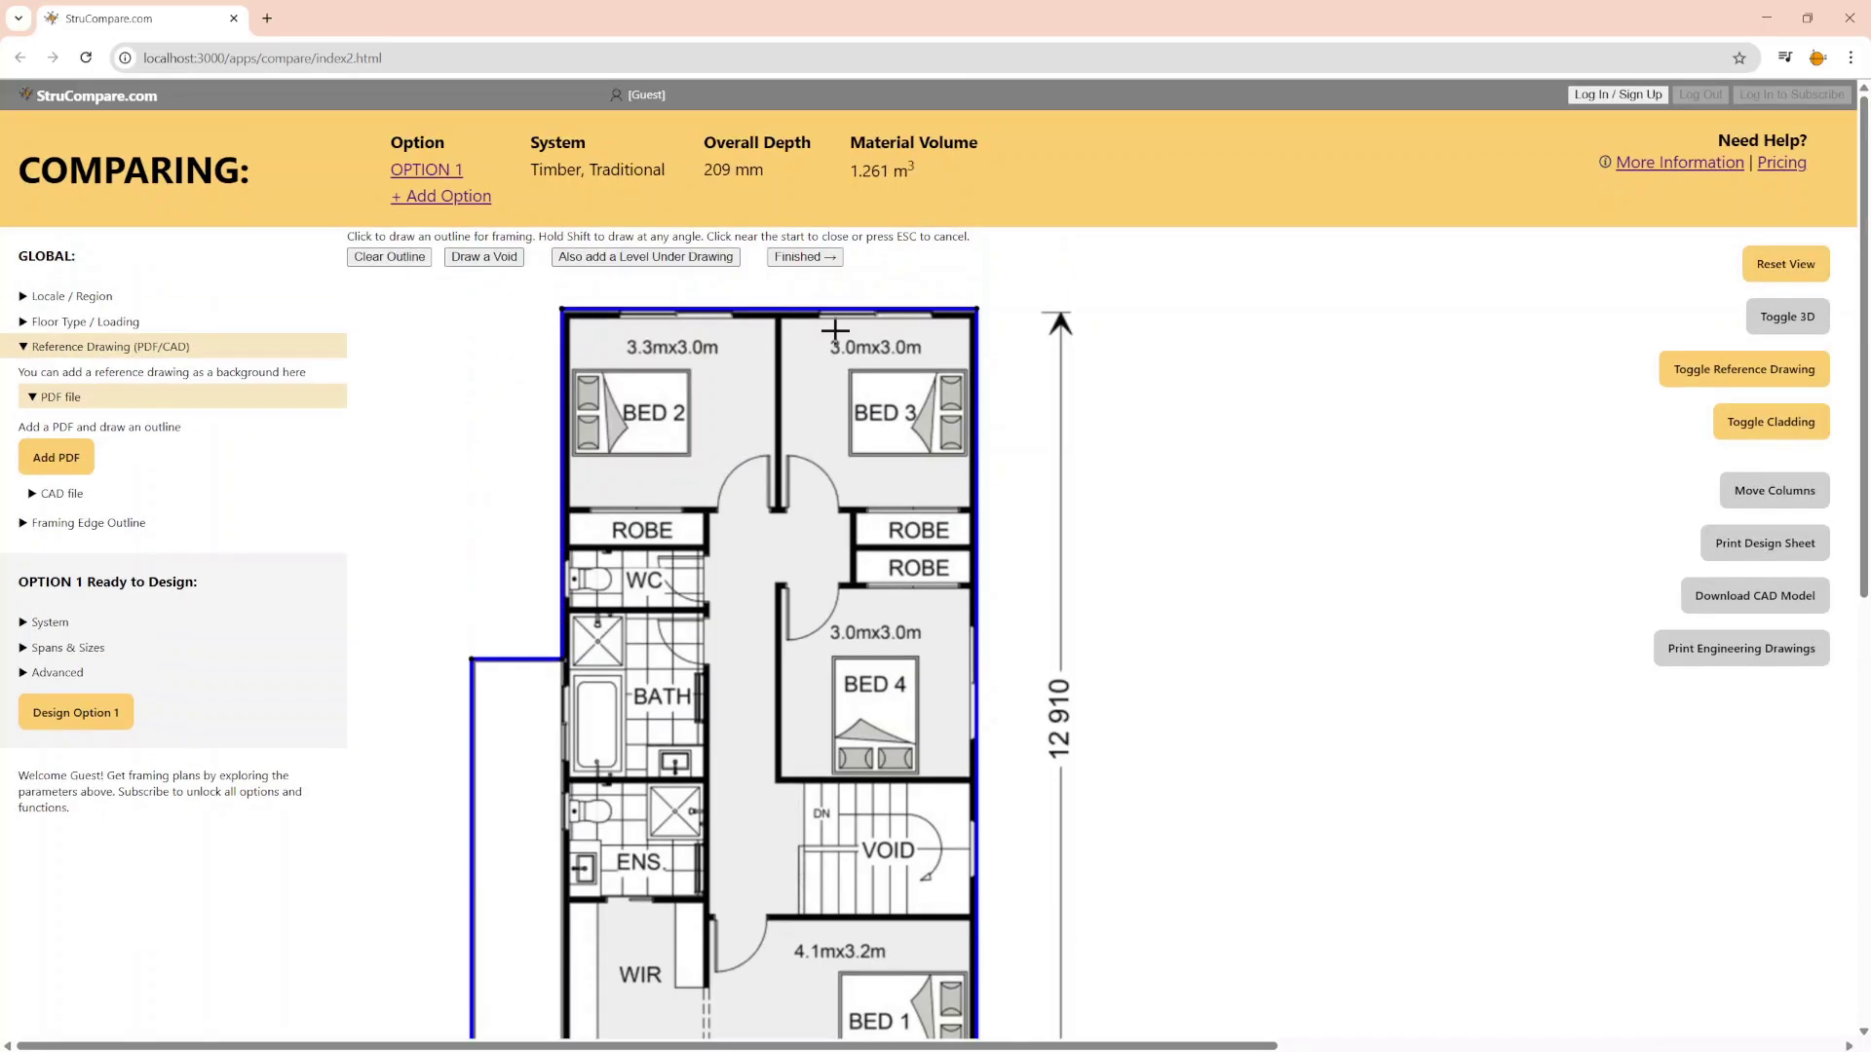
- Outline the stairwell as a four-corner void, then start adding a level-under drawing
left_click(803, 779)
left_click(954, 780)
left_click(953, 917)
left_click(801, 916)
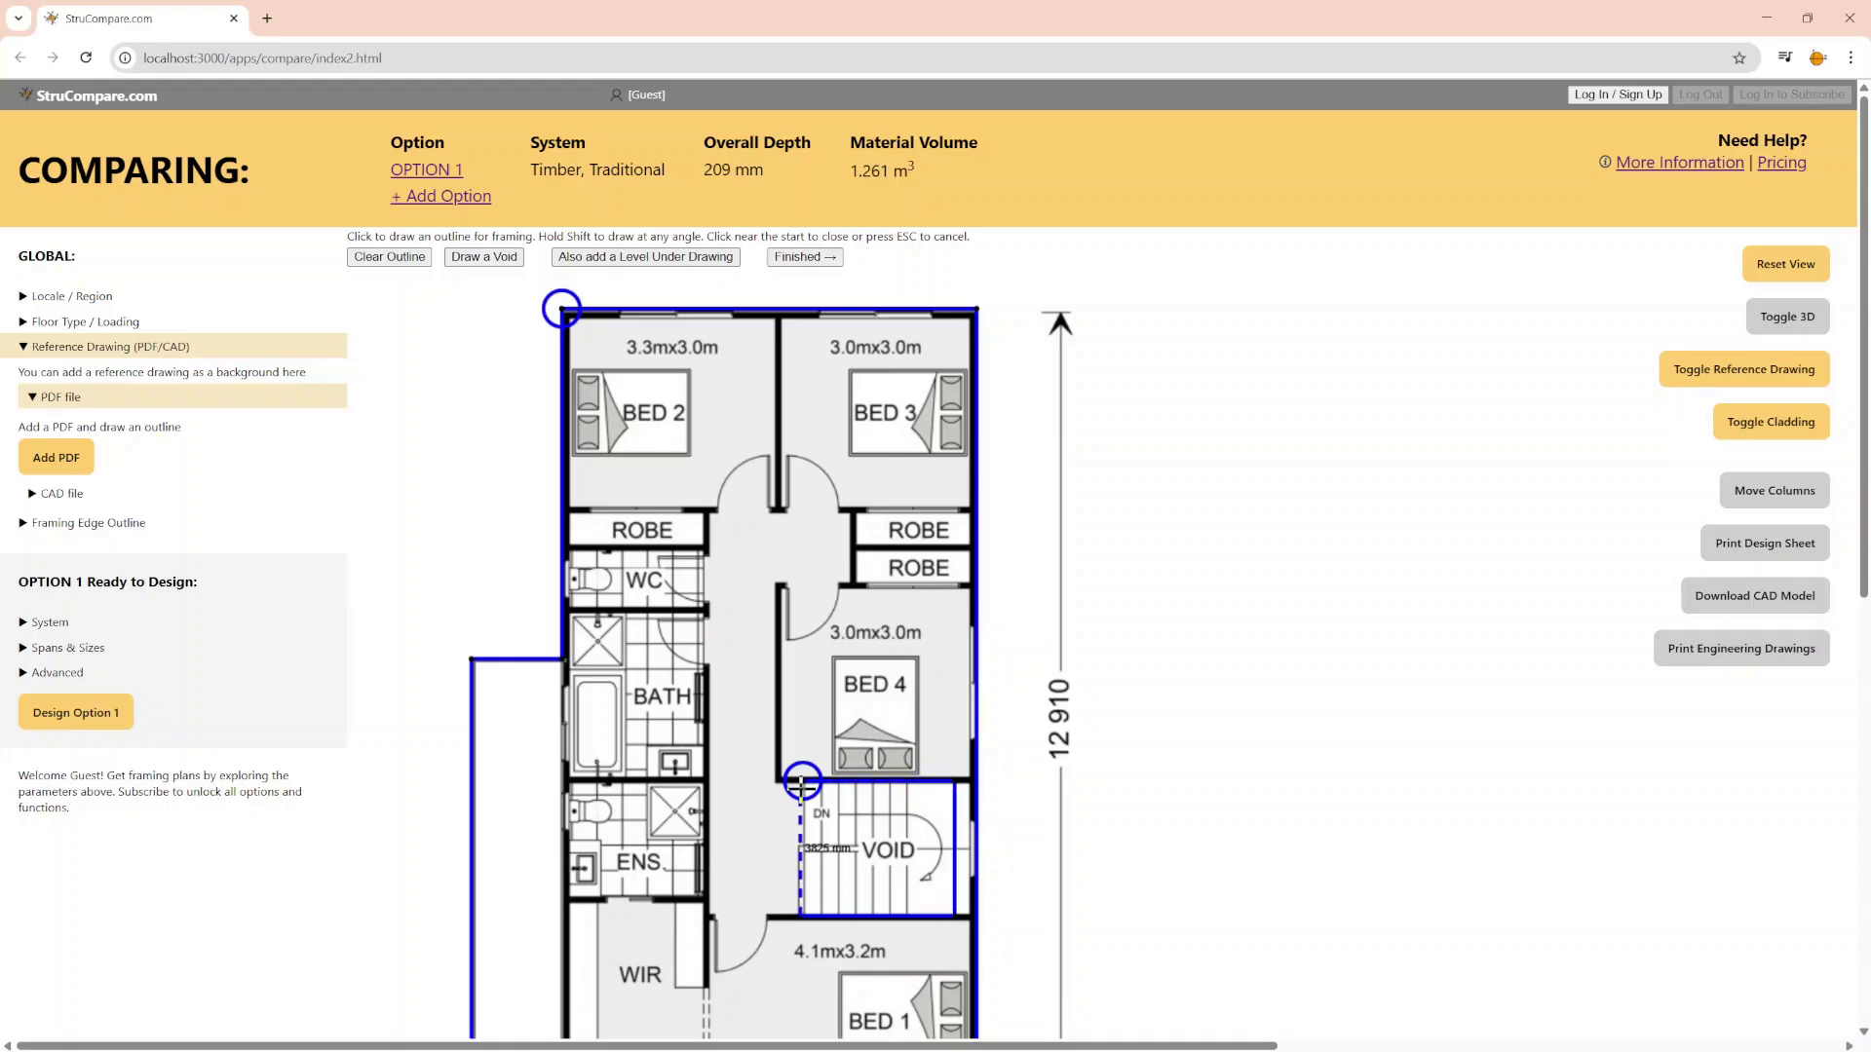
left_click(801, 782)
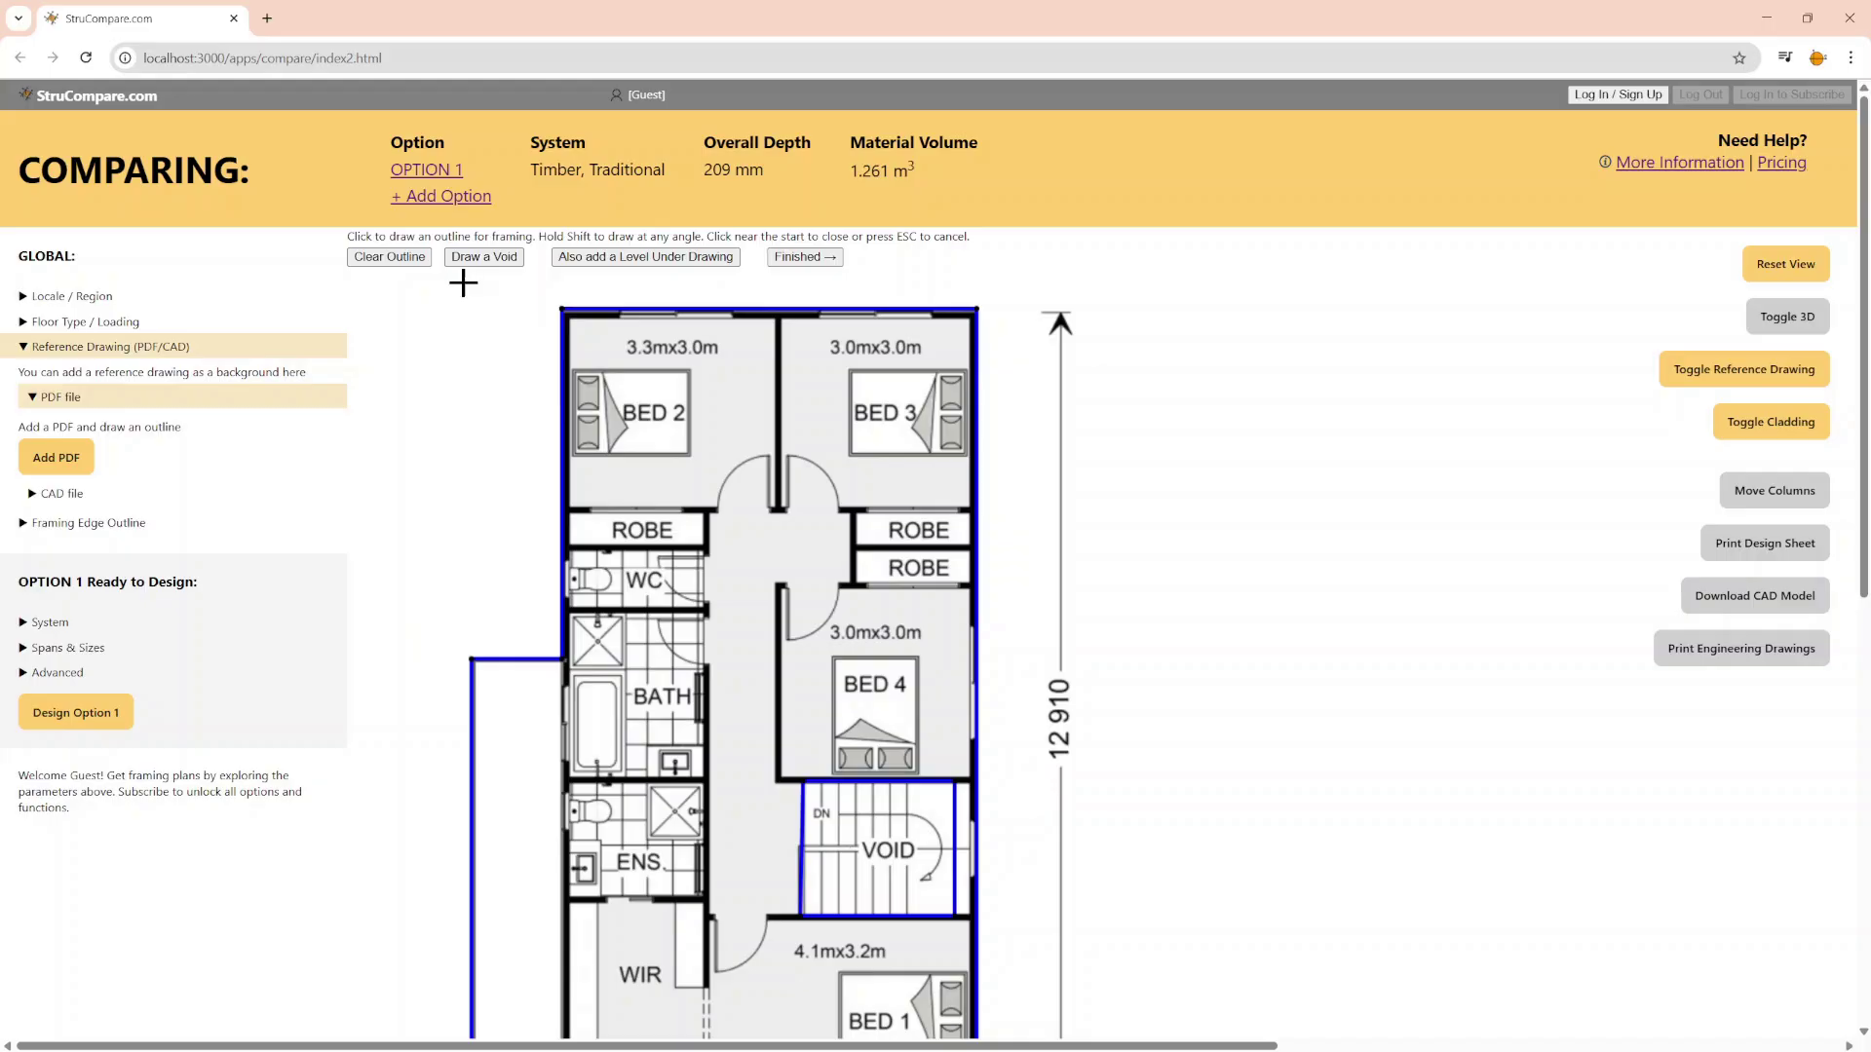
left_click(645, 258)
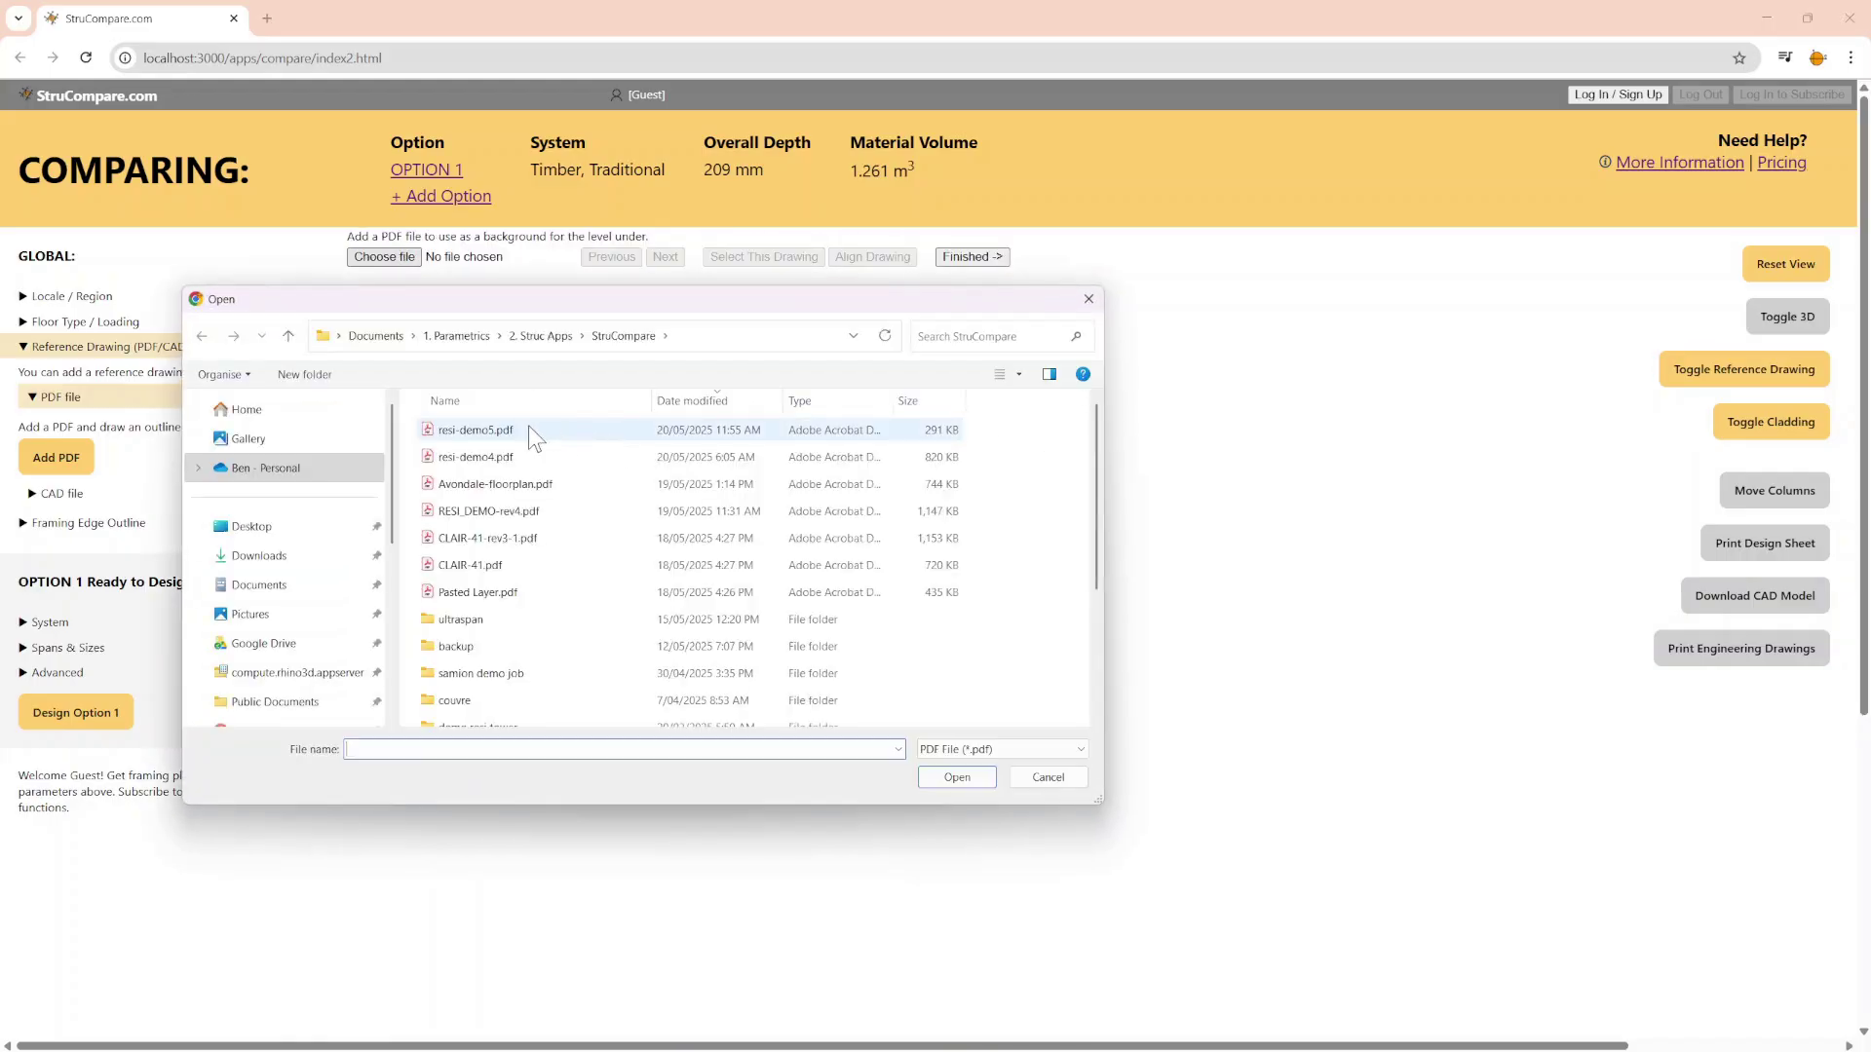
- Place page 1 of resi-demo5.pdf, the ground floor, as the lower-level drawing and view both levels in 3D
left_click(519, 430)
left_click(972, 785)
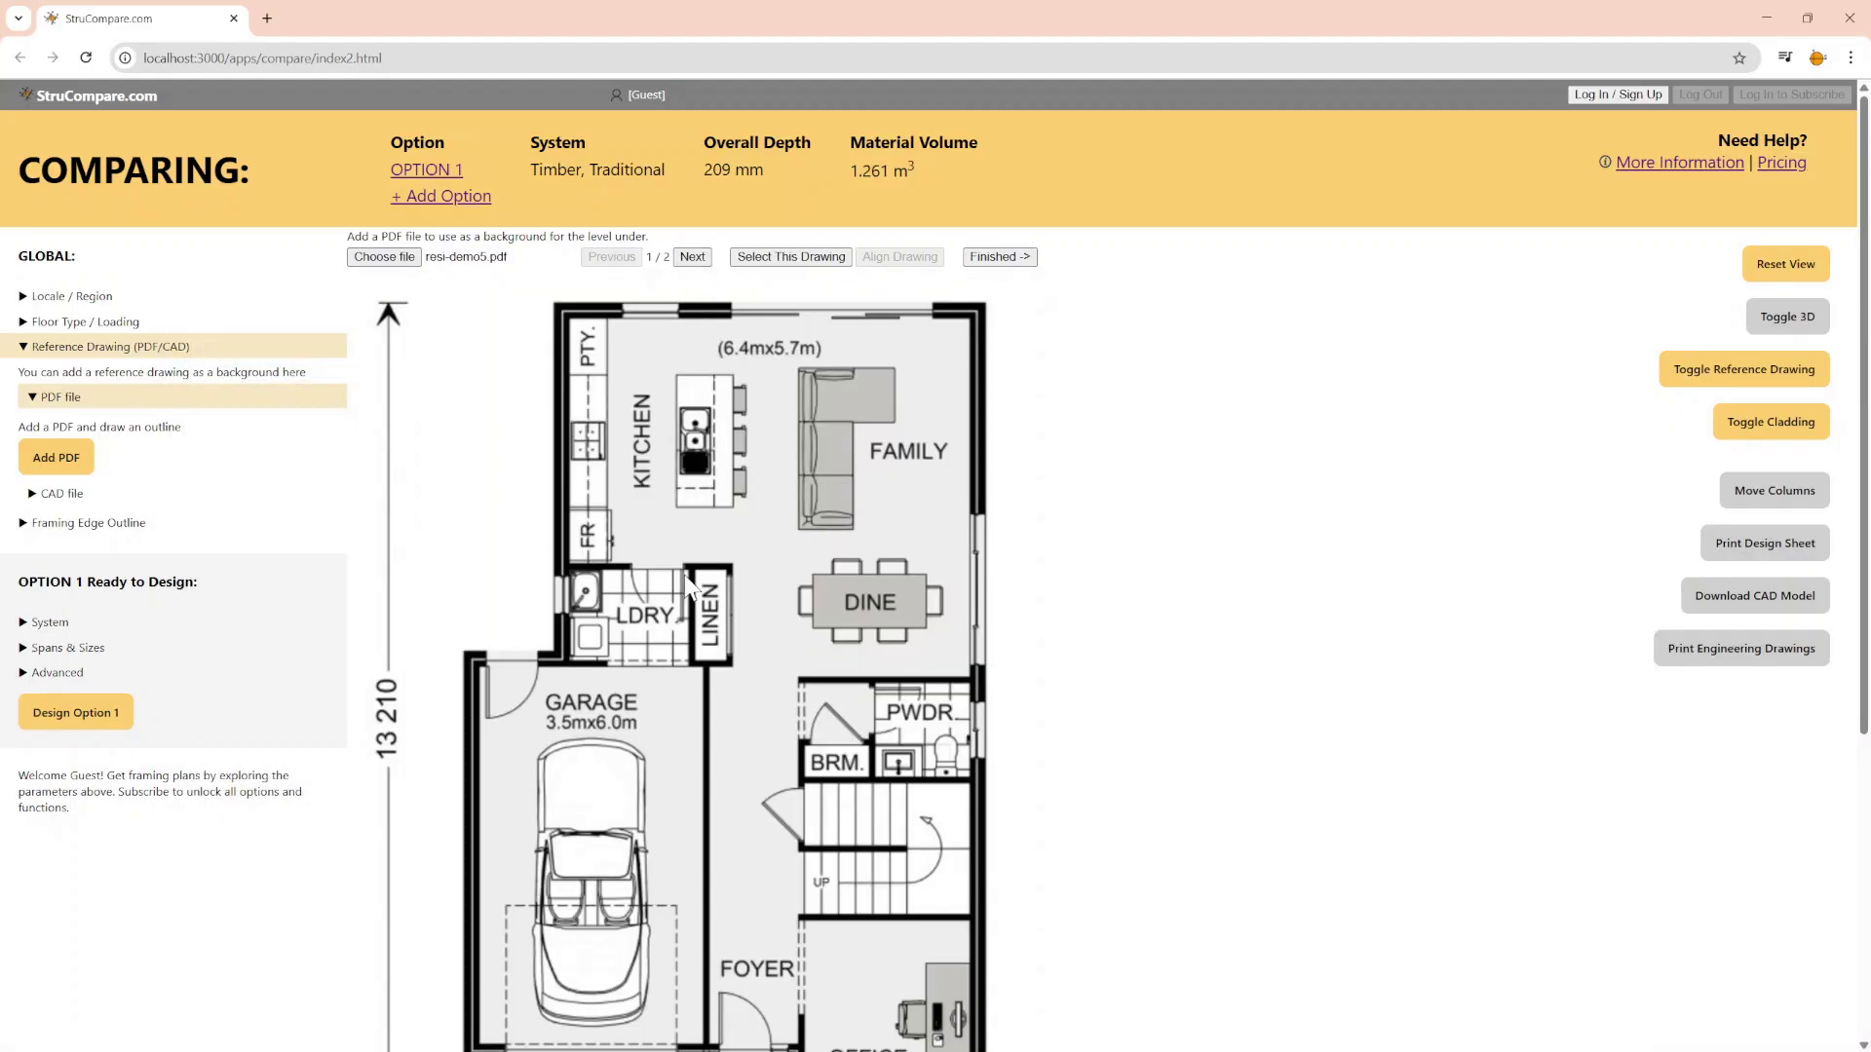
left_click(788, 257)
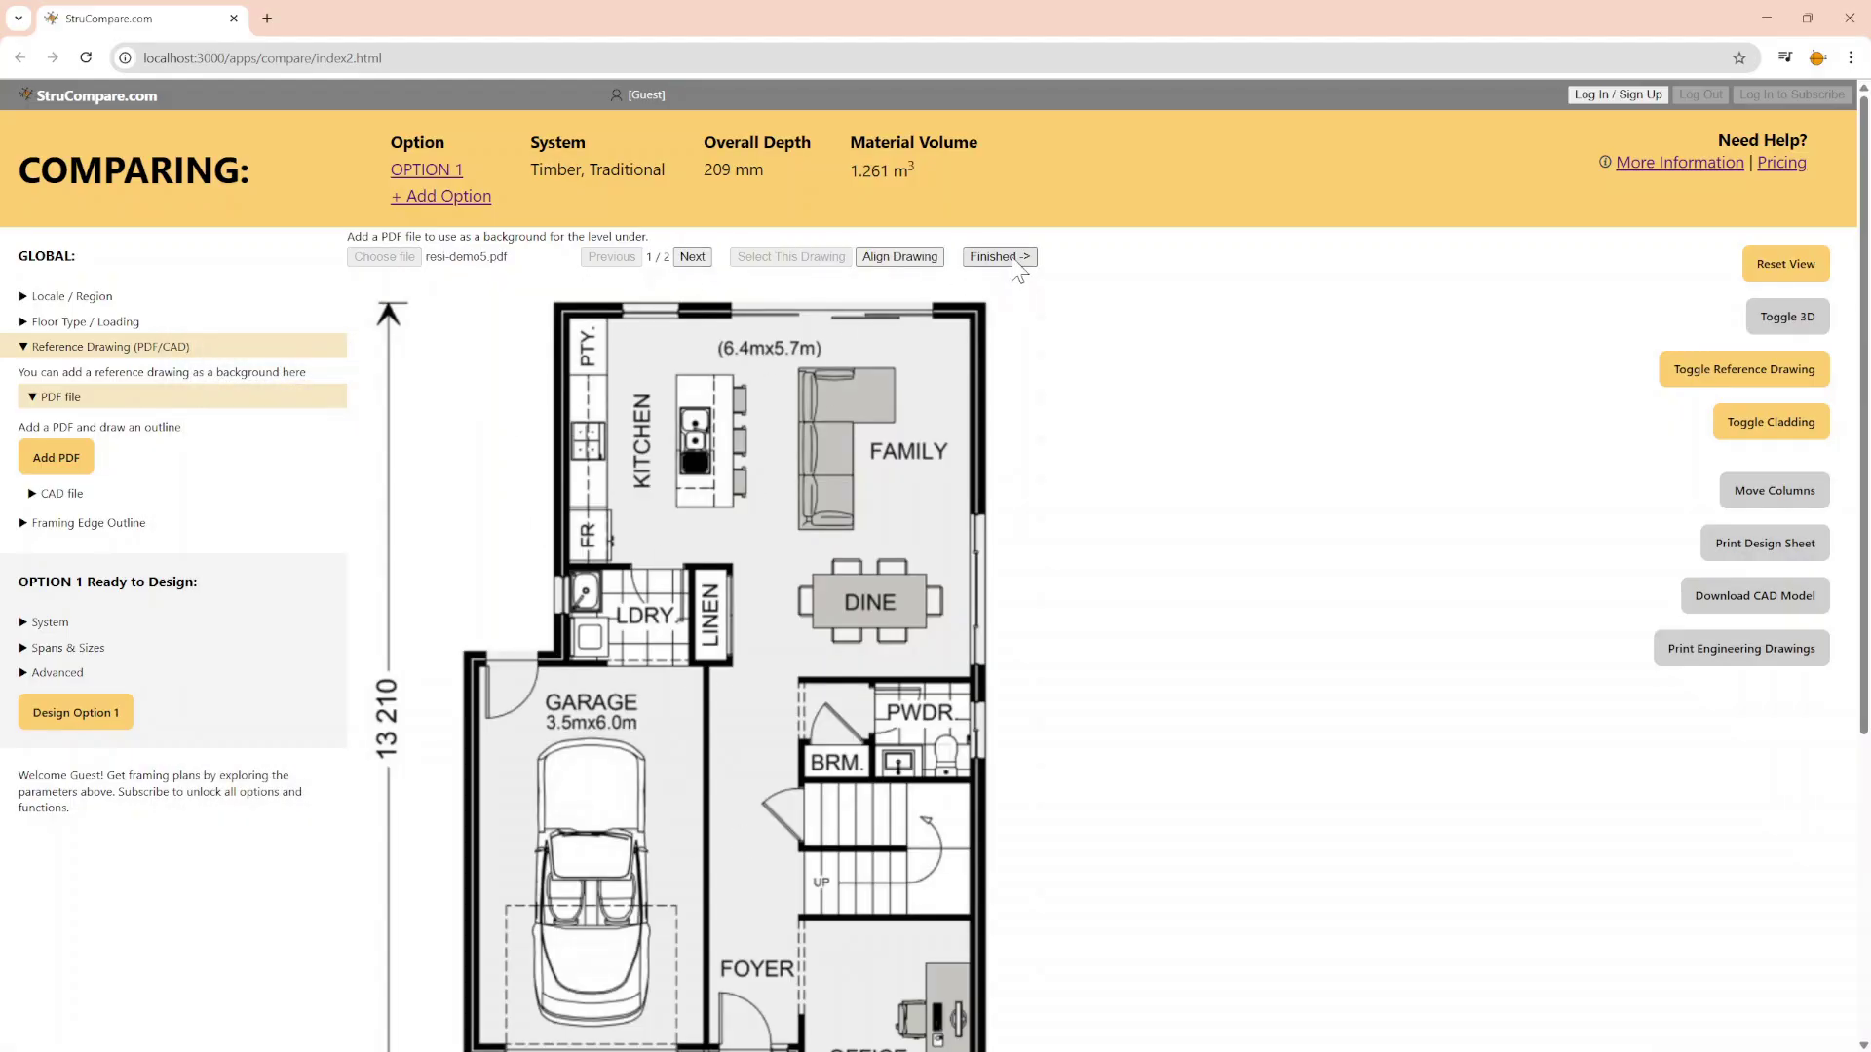
left_click(1014, 259)
left_click_drag(1084, 715, 984, 582)
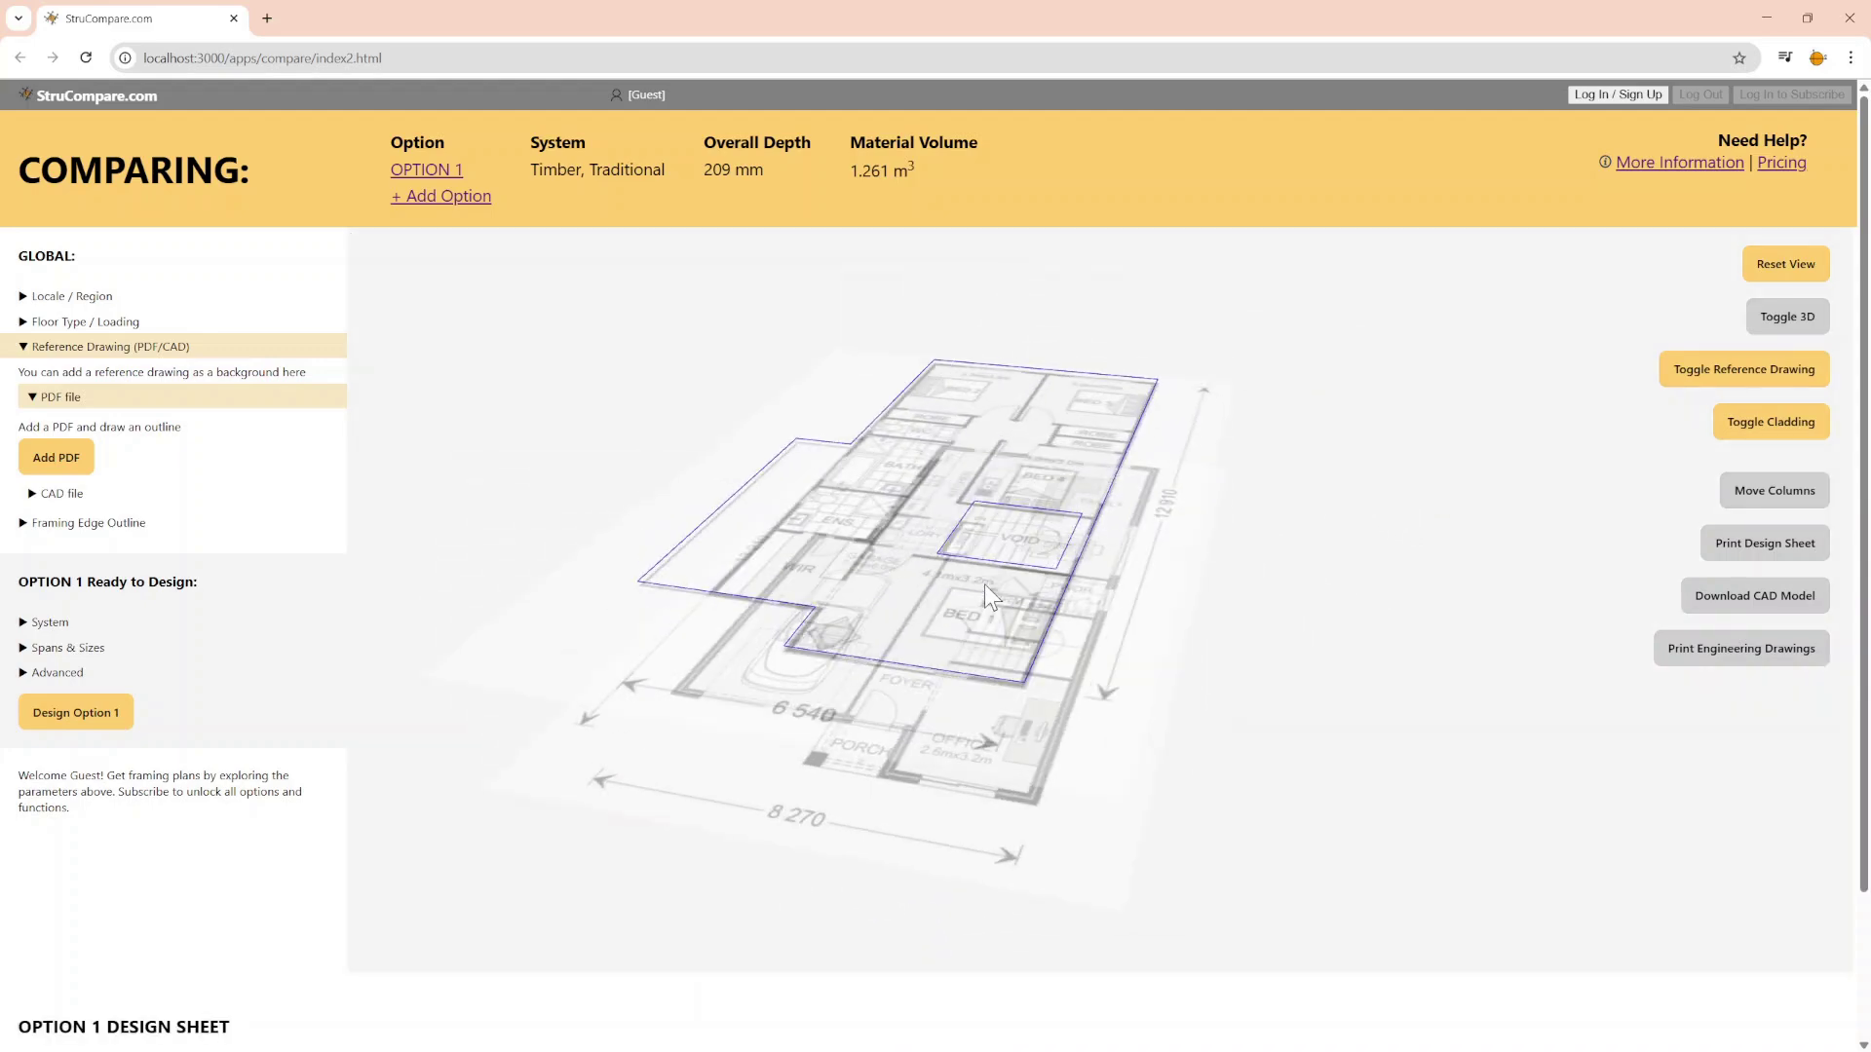
- Generate the Option 1 timber framing design and orbit to a top-down view of it
left_click(91, 719)
left_click(105, 347)
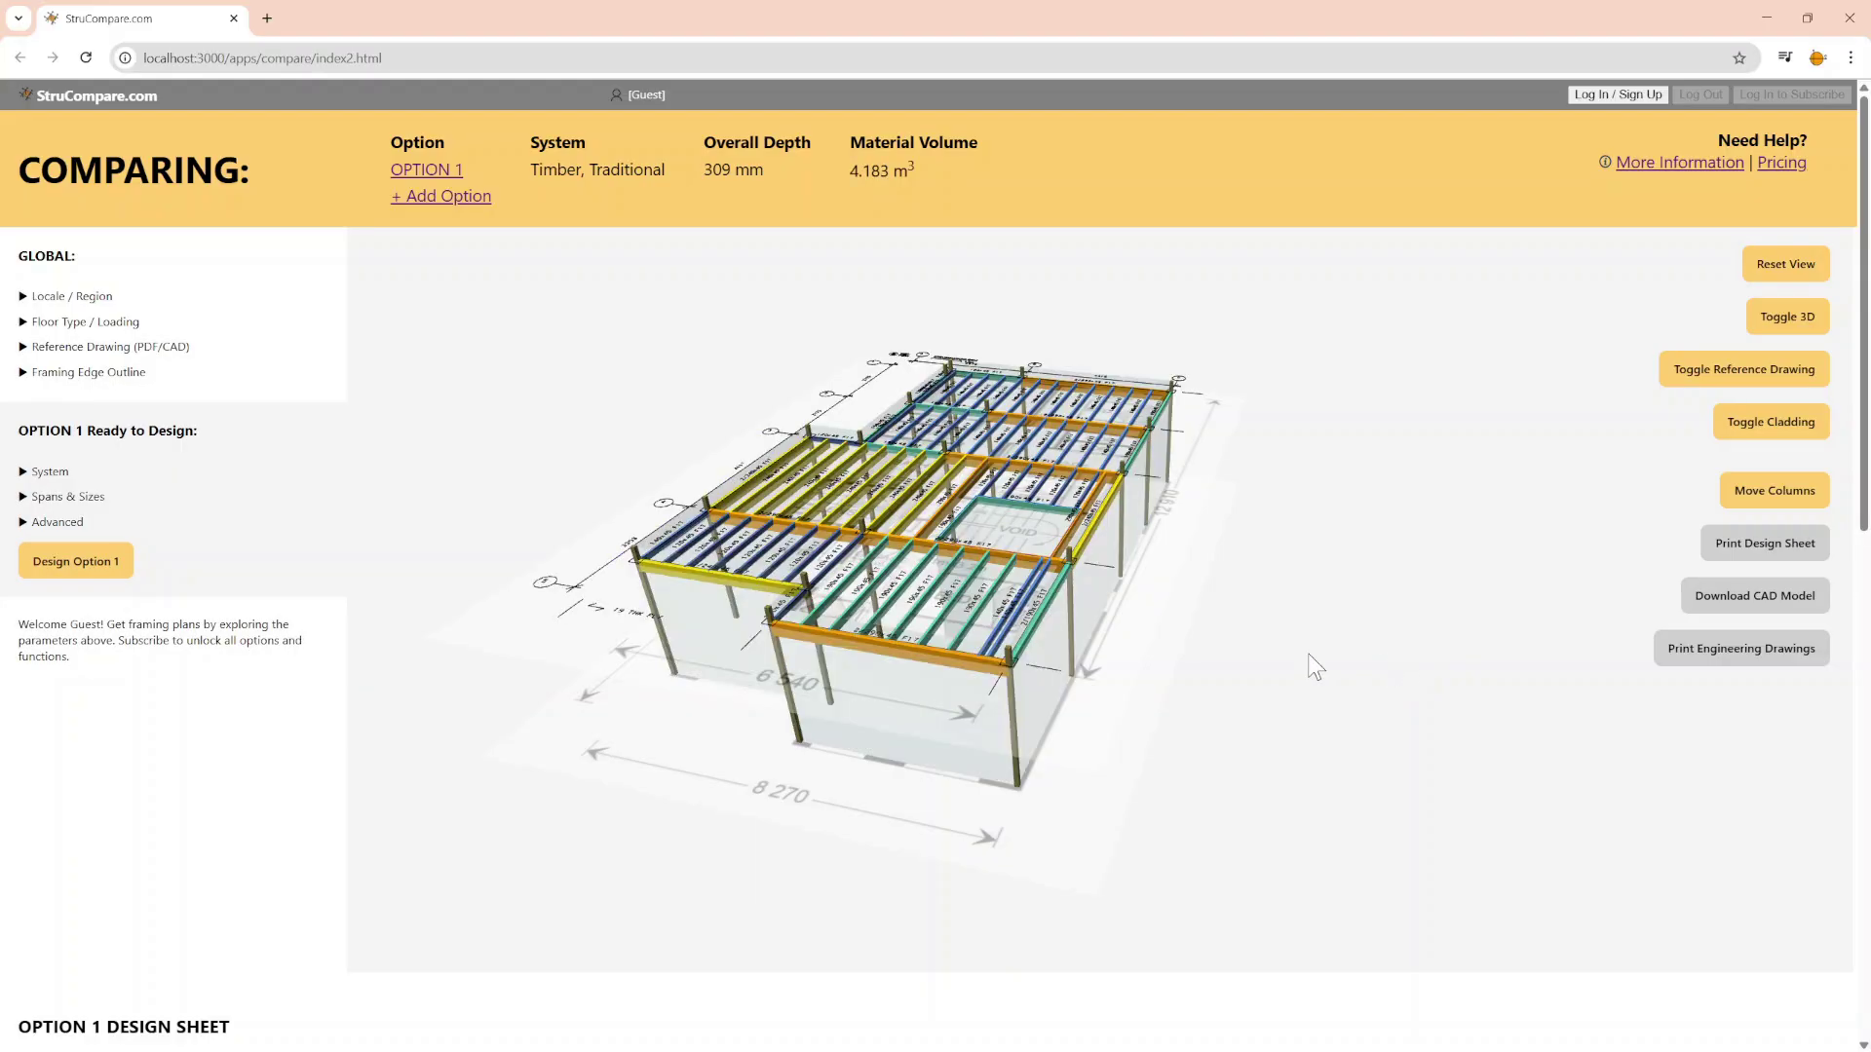
left_click_drag(1213, 669, 1040, 757)
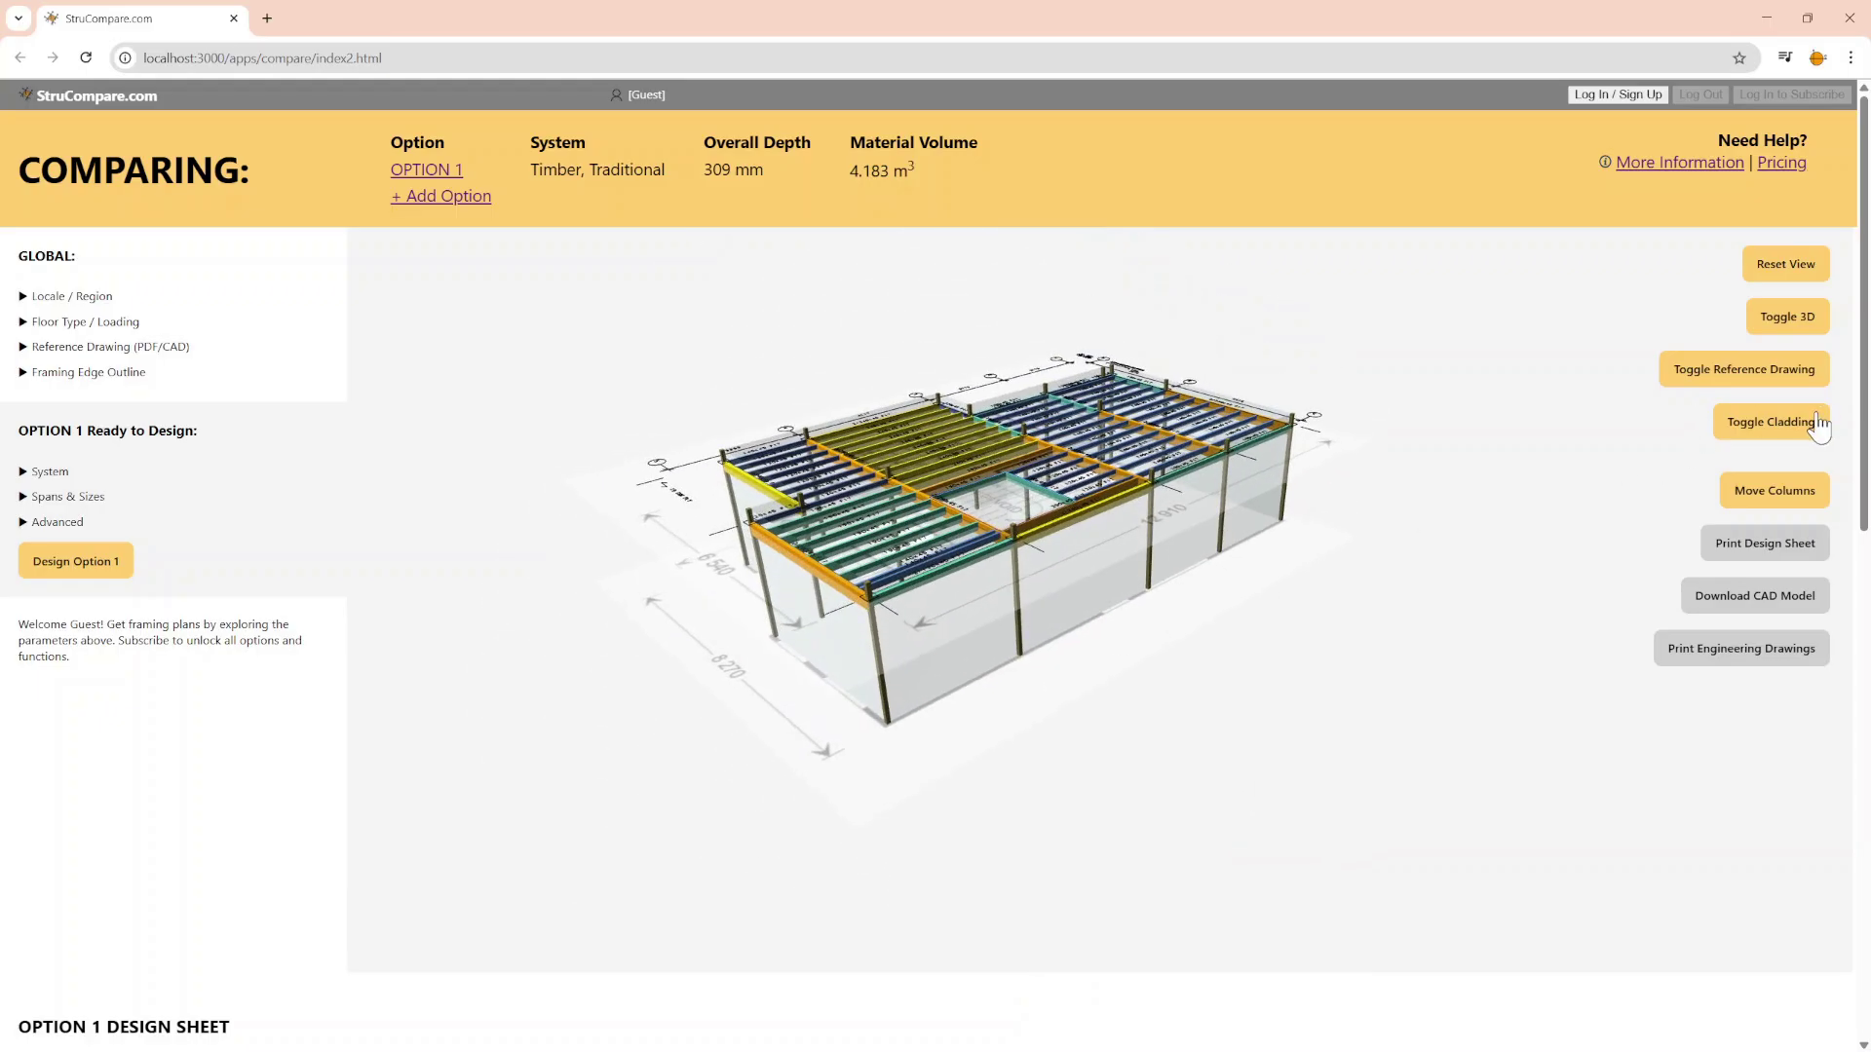
- Hide the cladding walls and zoom in on the labelled joists and beams
left_click(1804, 429)
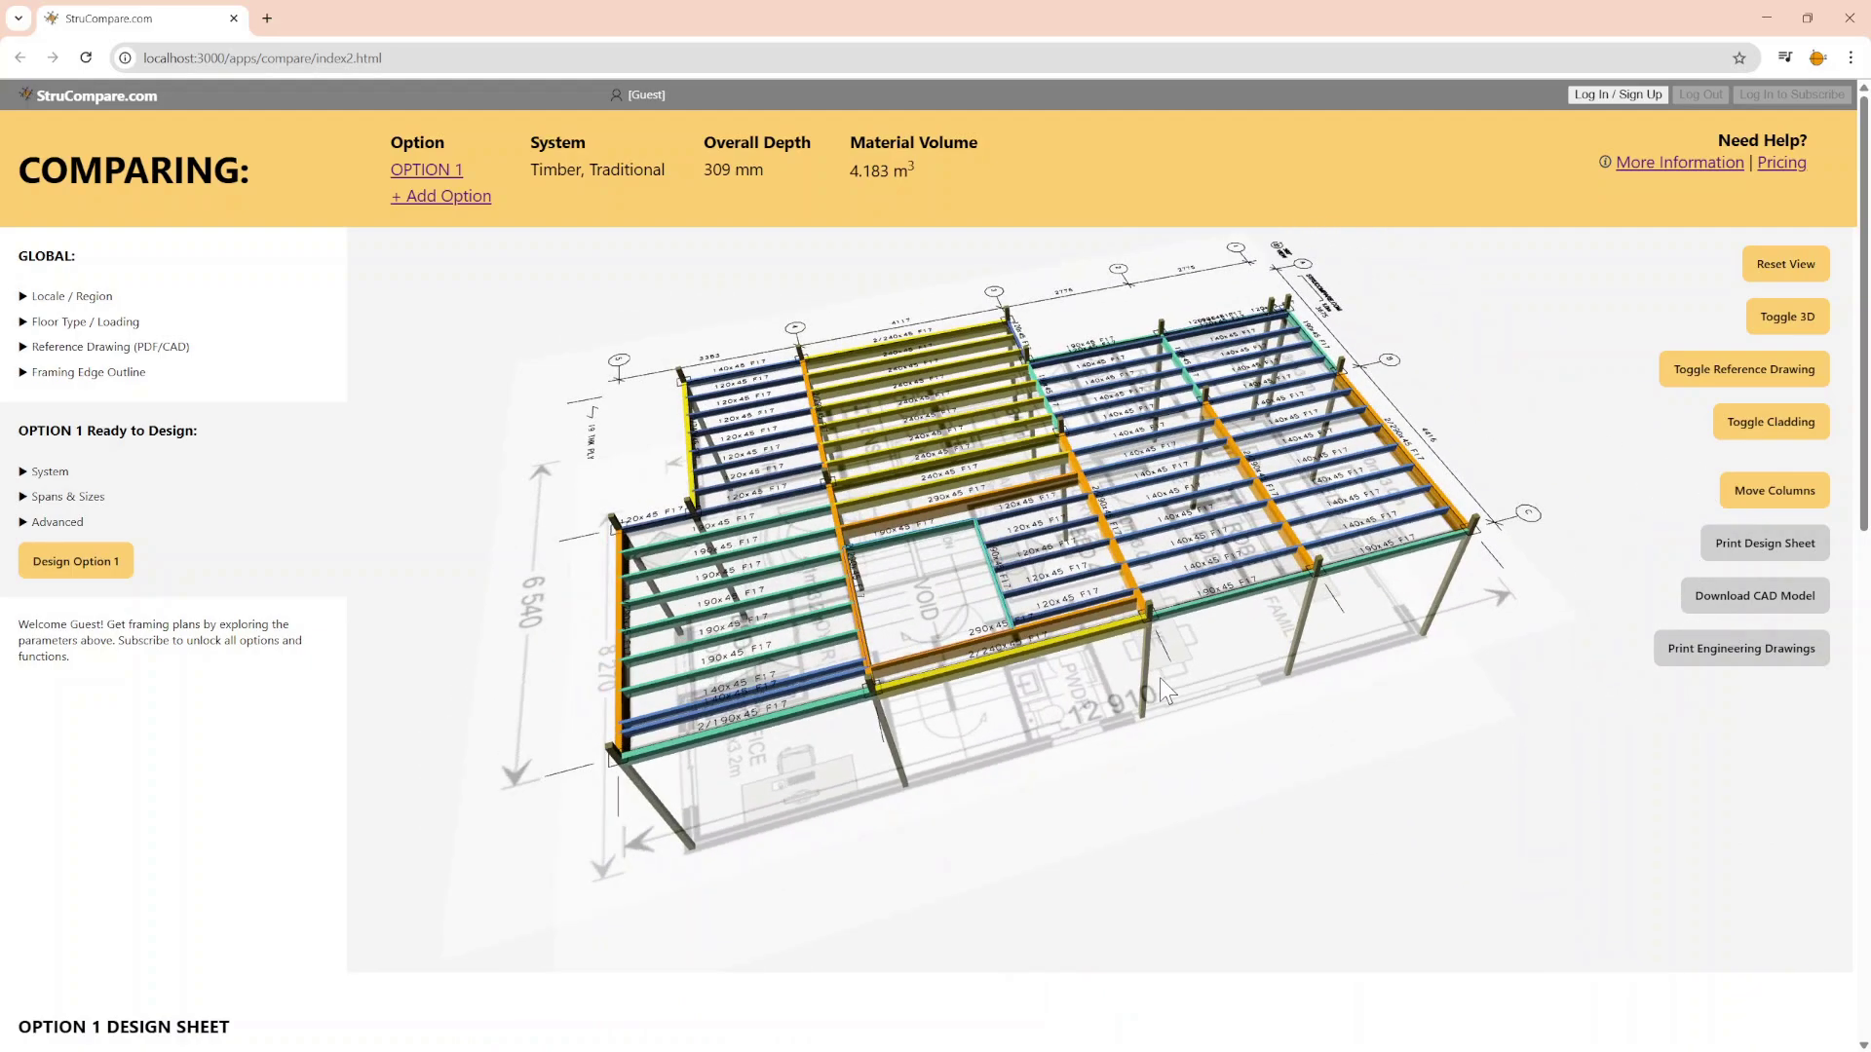
scroll(1152, 627, "up", 4)
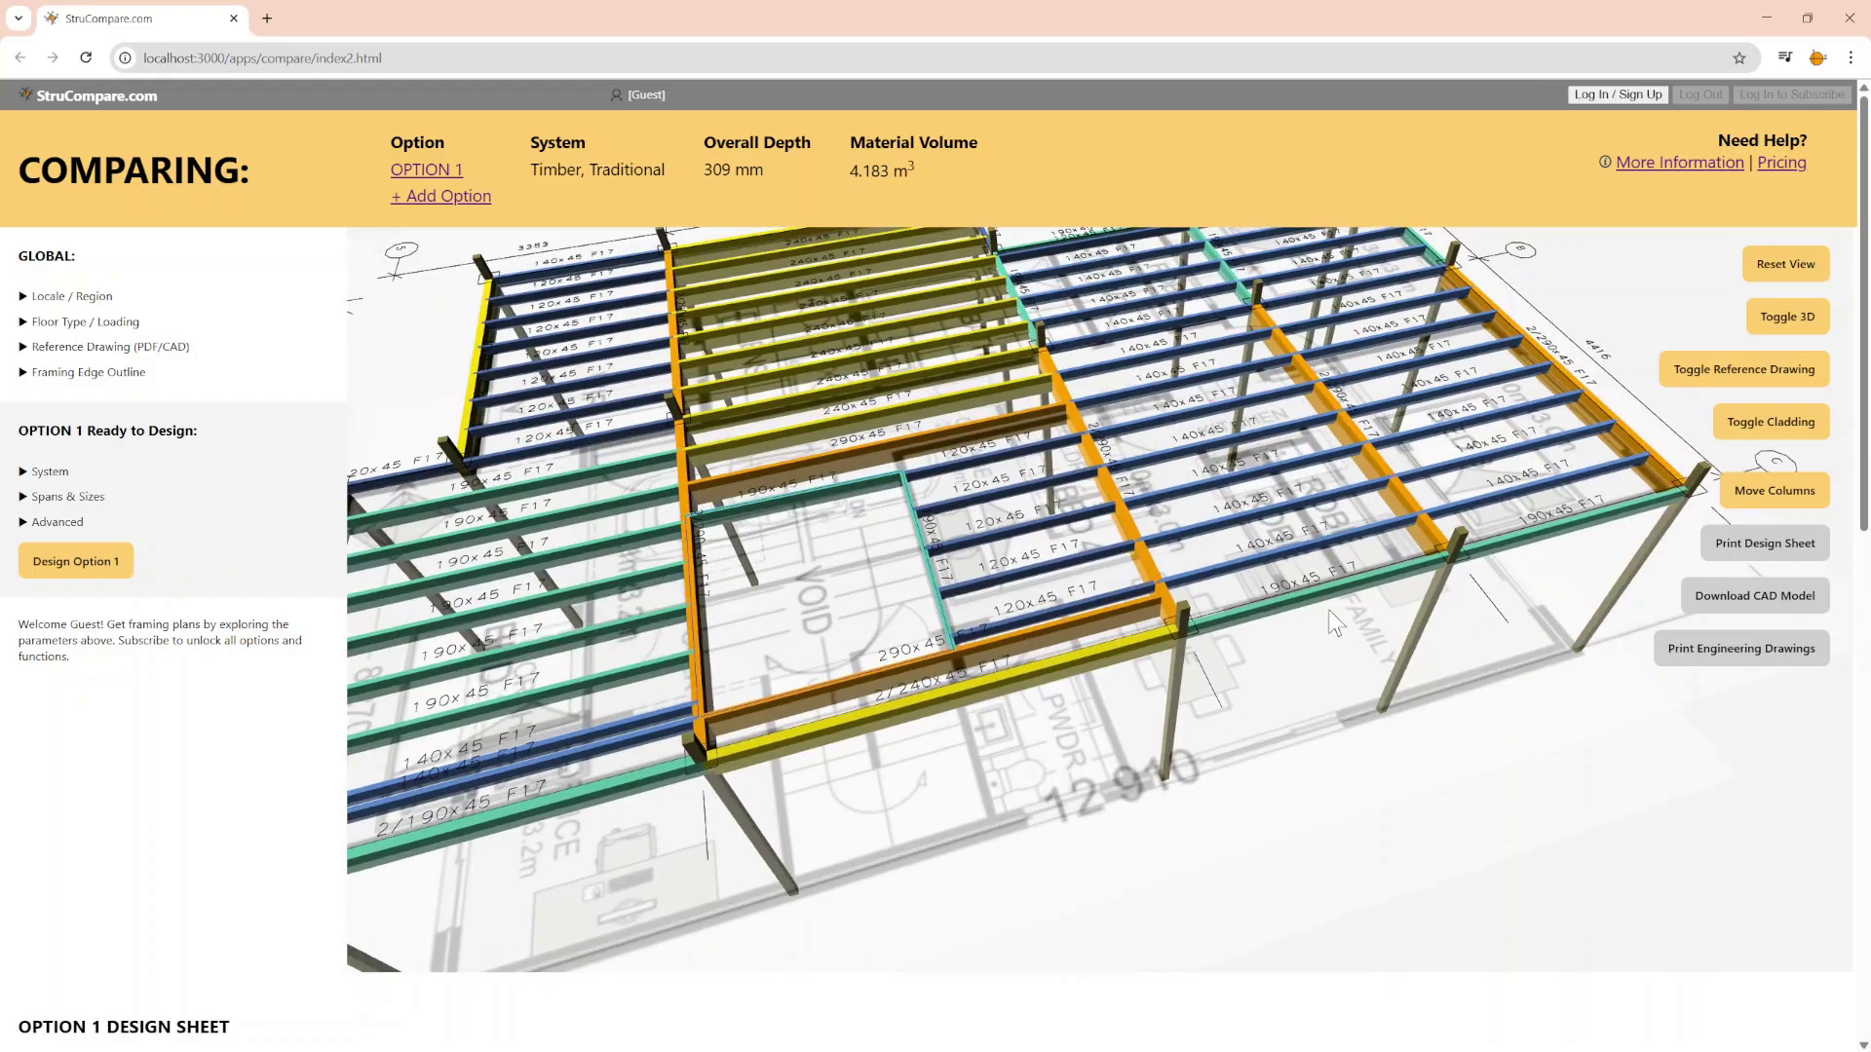
- Move the grid 3 column line toward grid 4 in plan view, then orbit to inspect the posts
left_click(1773, 267)
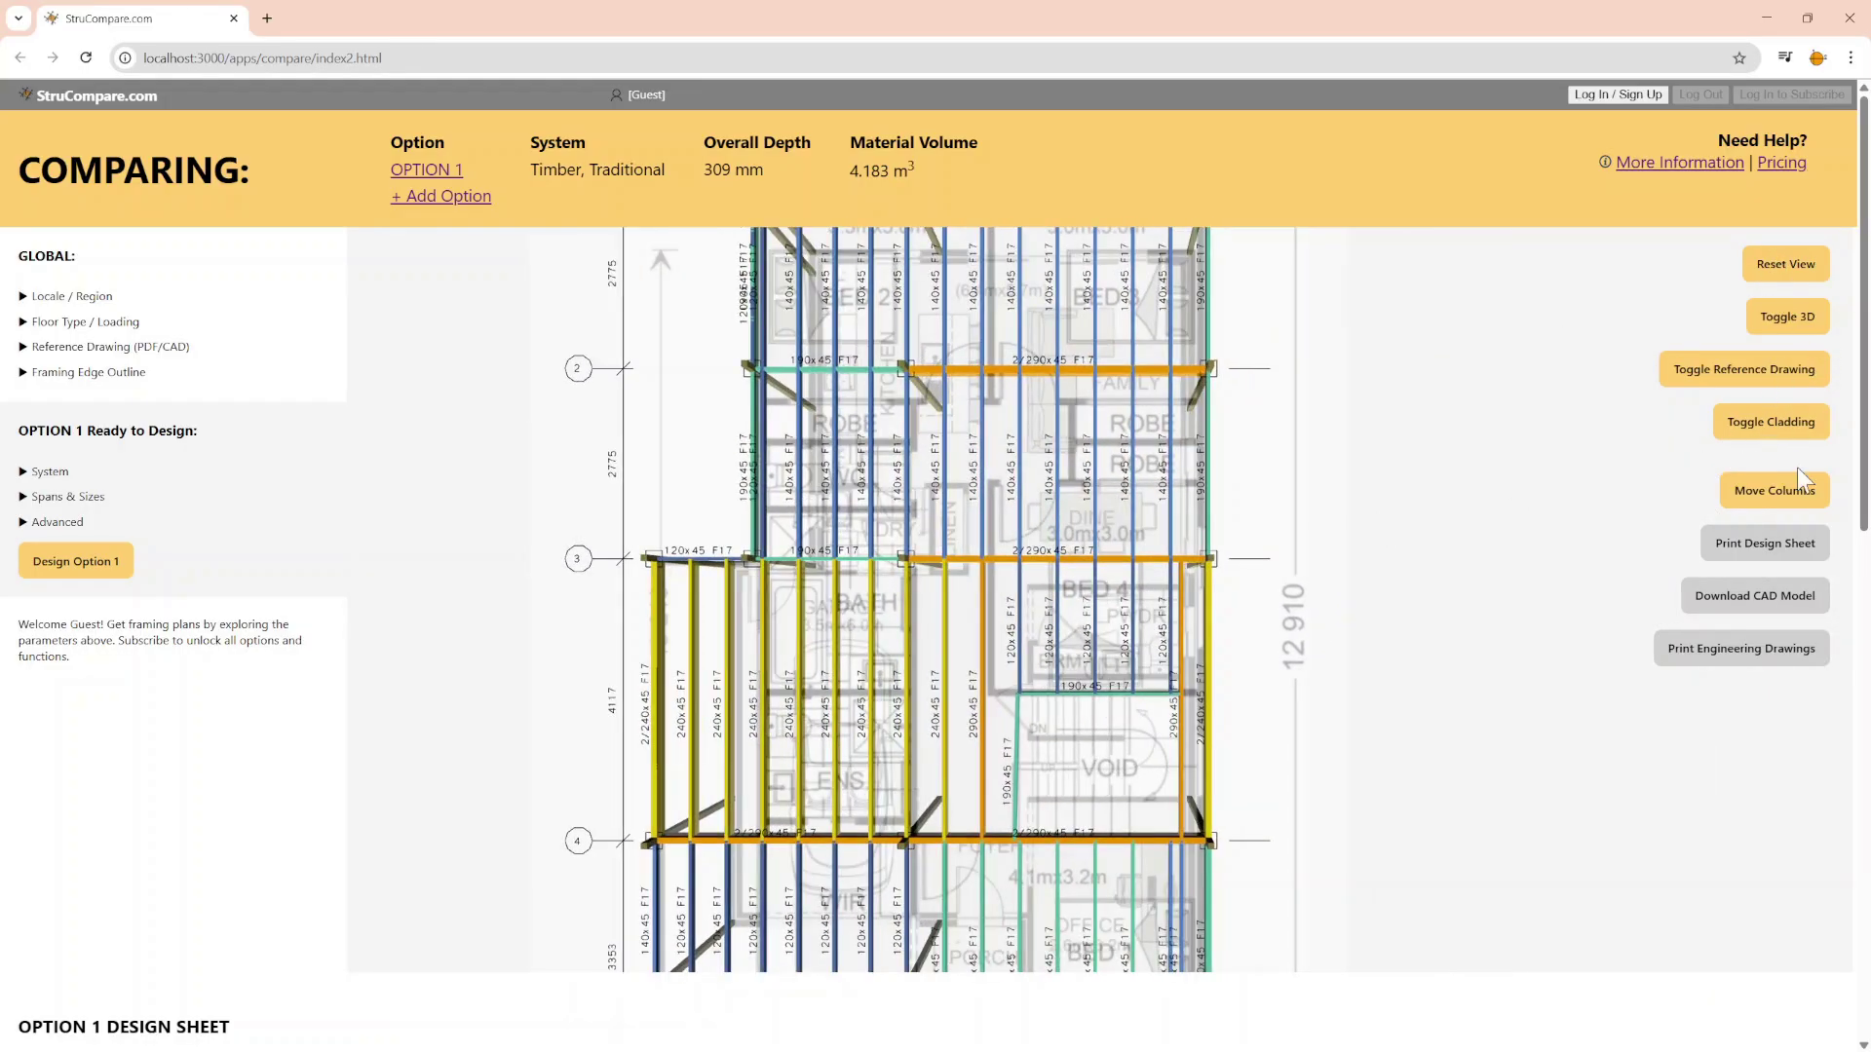
left_click(1787, 495)
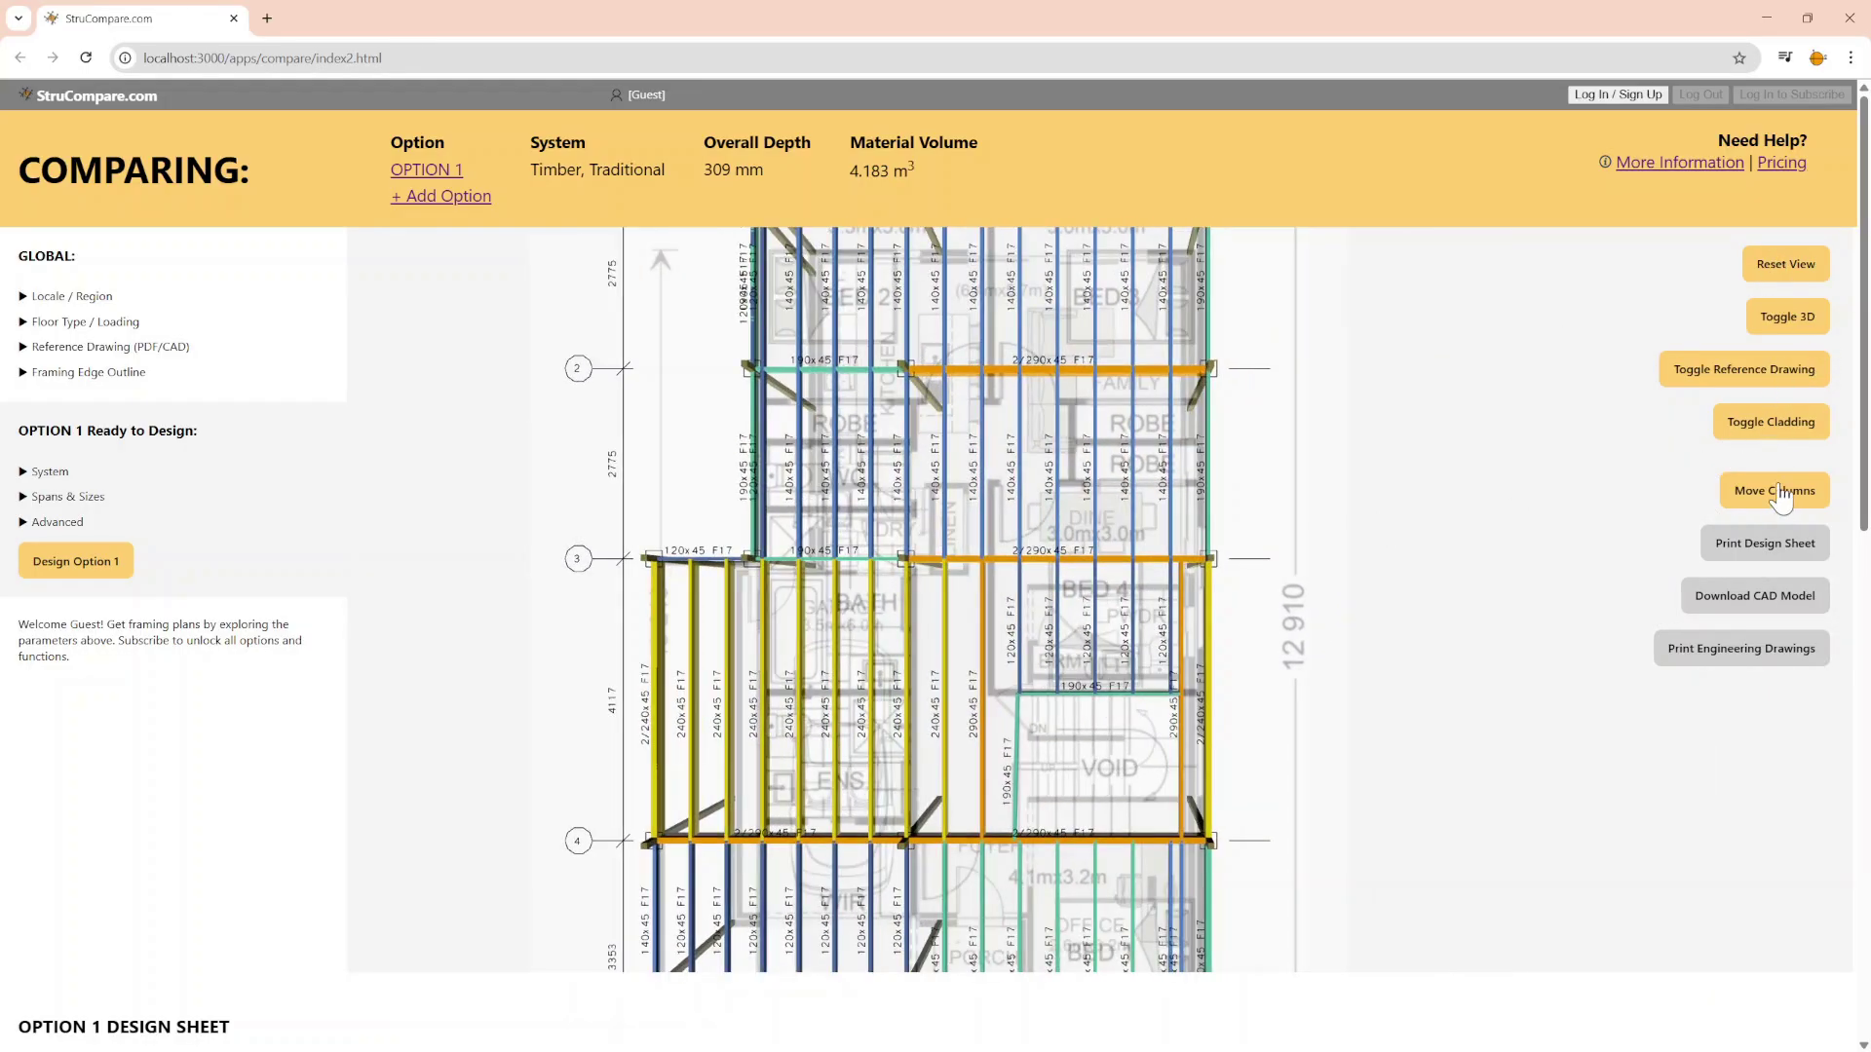
left_click(1210, 643)
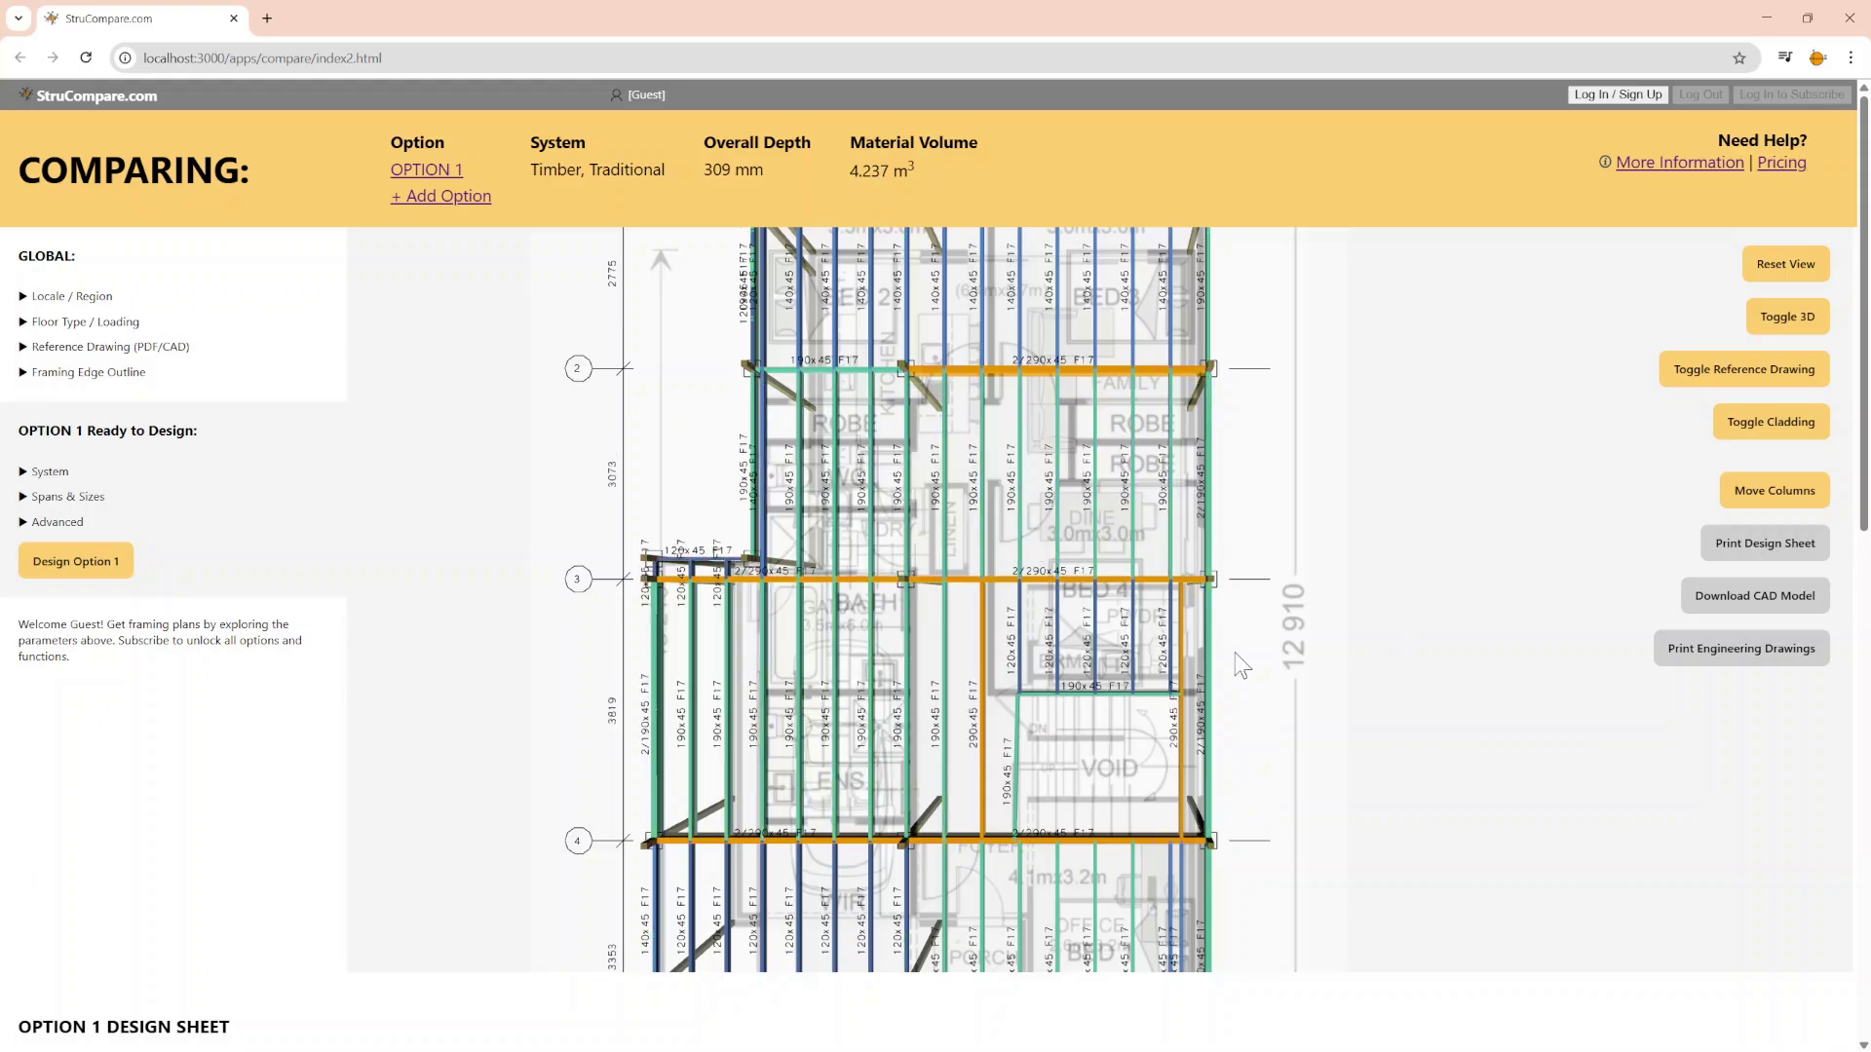
left_click_drag(1292, 666, 1033, 710)
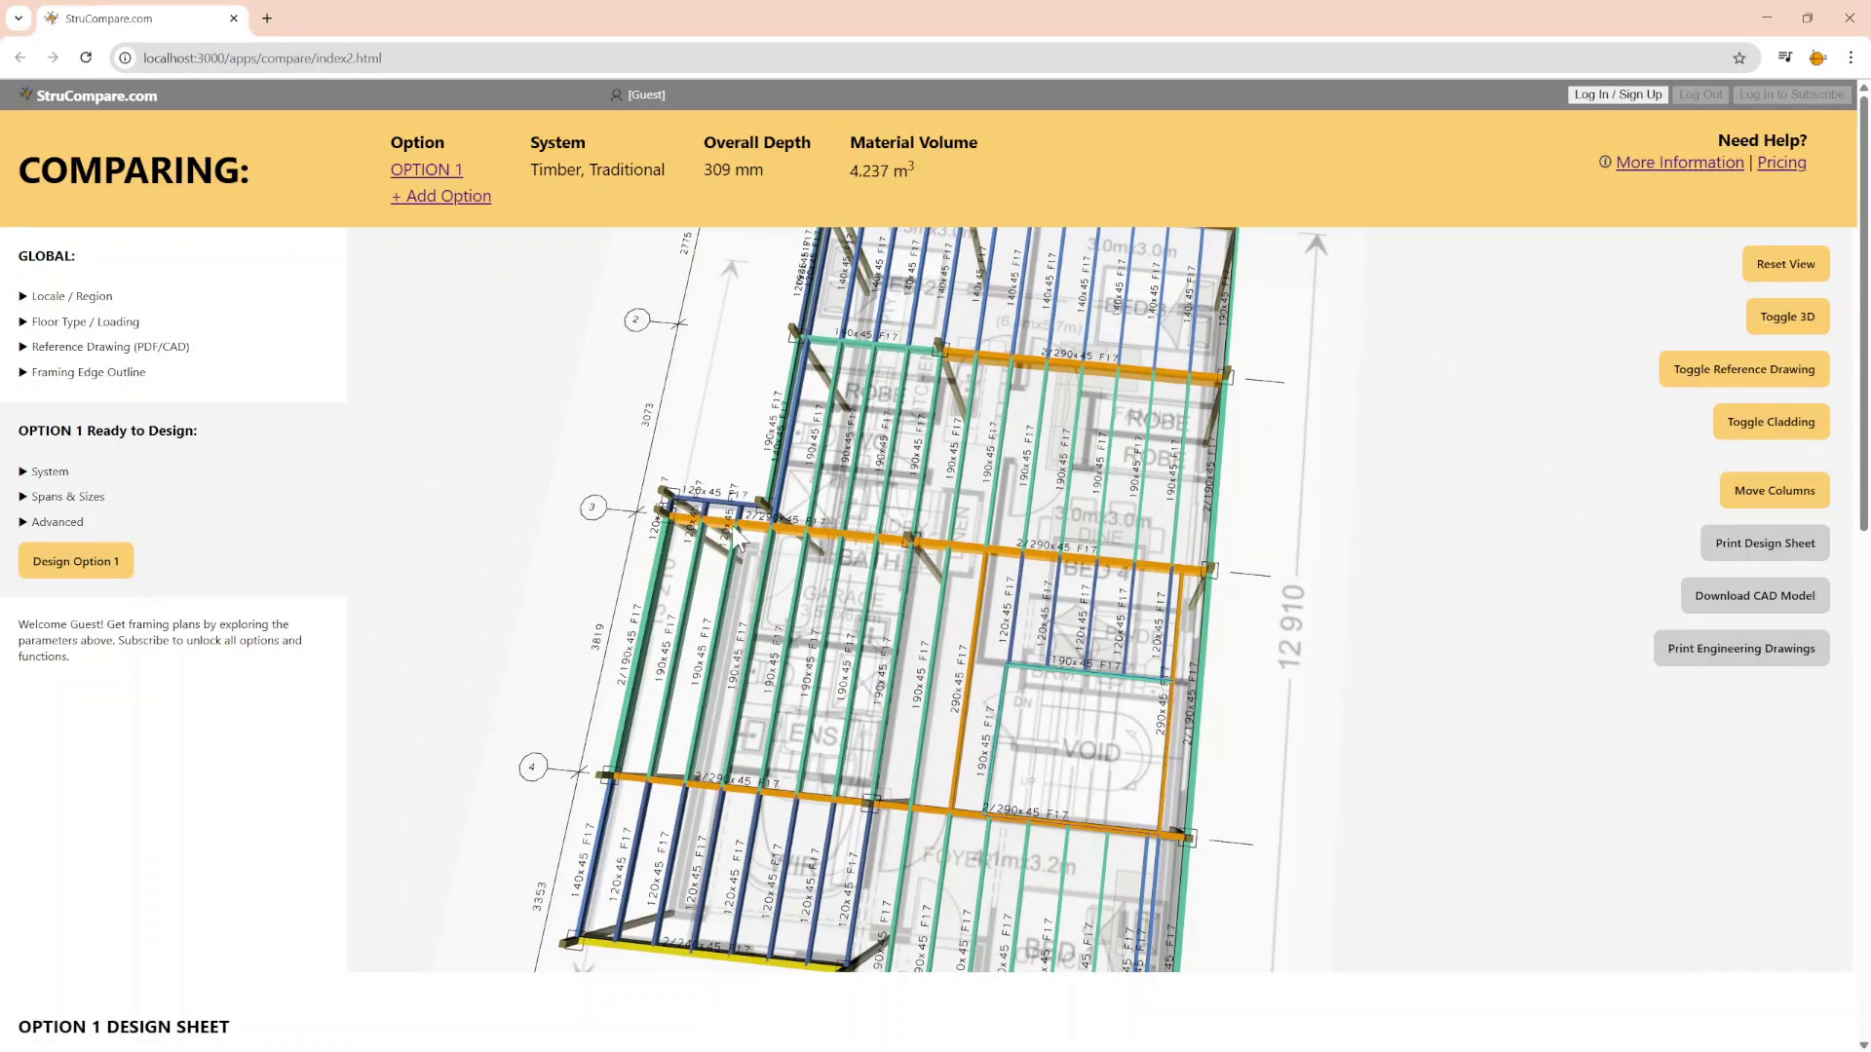
left_click_drag(764, 563, 770, 618)
left_click_drag(1025, 722, 911, 645)
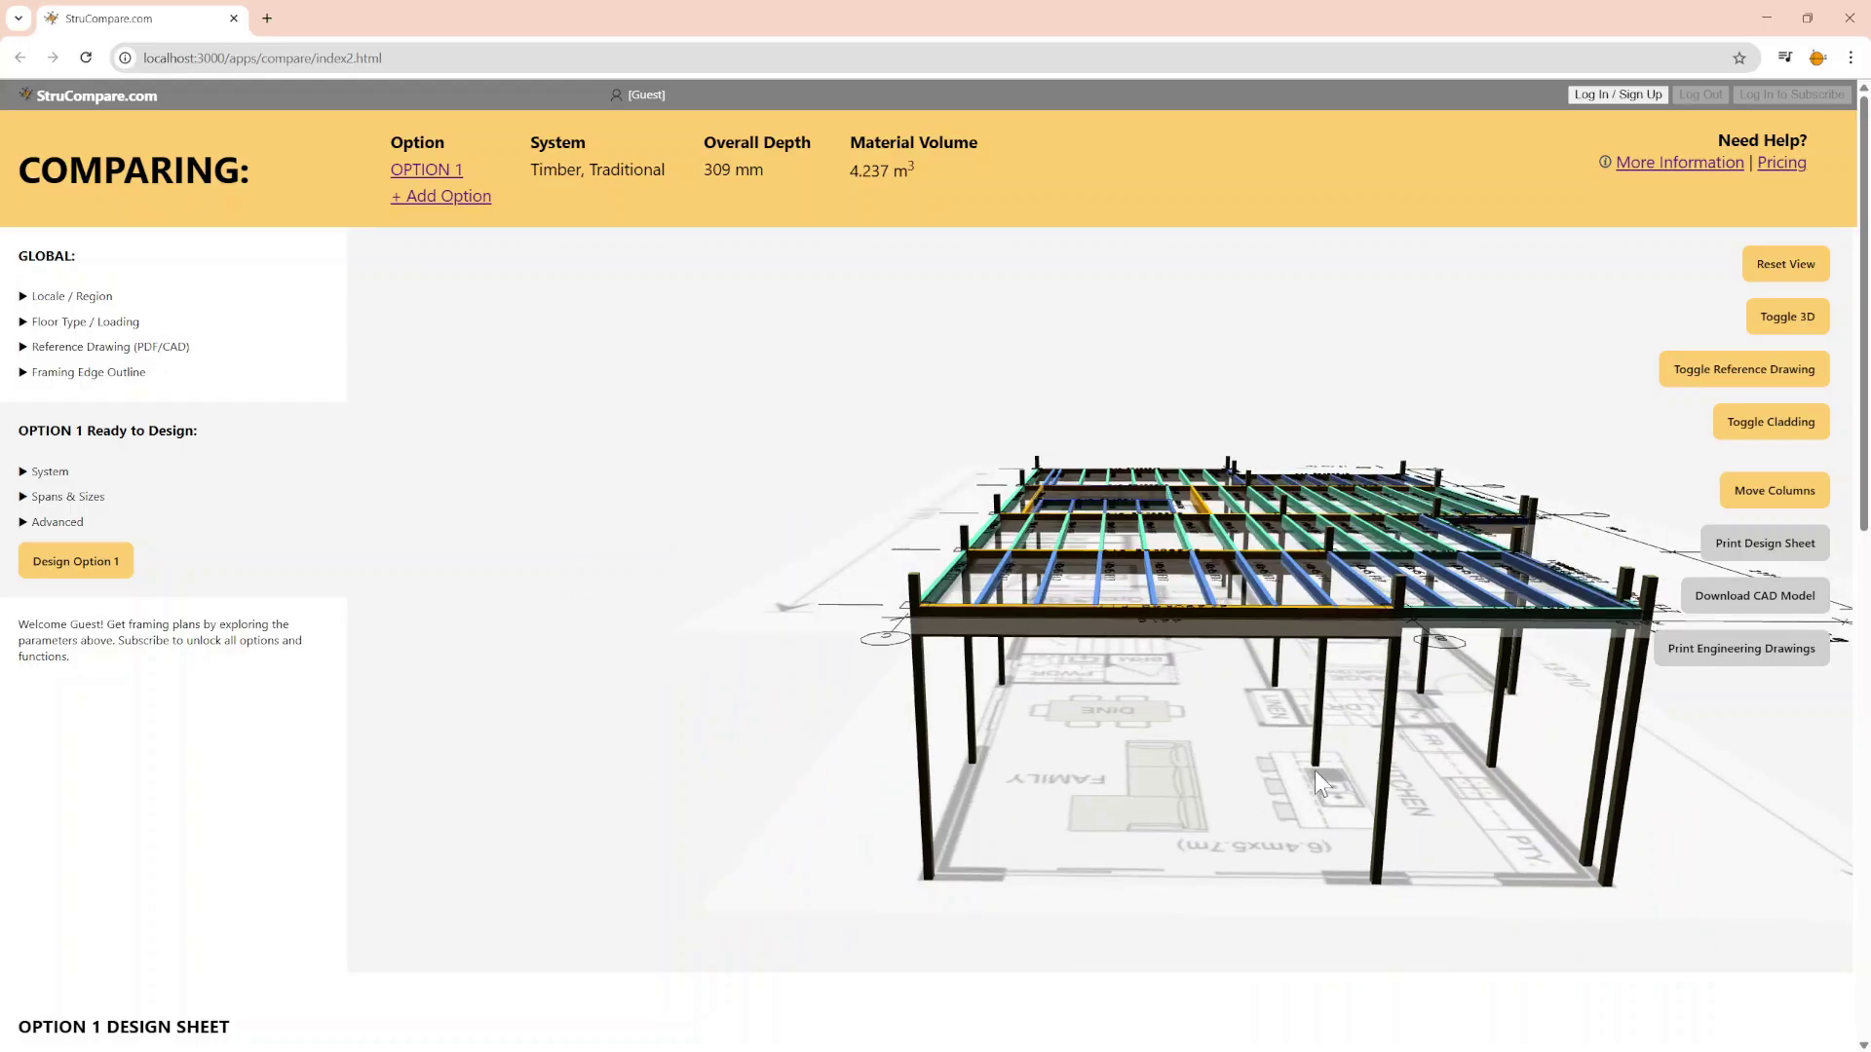
- Orbit the model overhead, then reset it to the standard plan view
left_click_drag(1325, 775, 1130, 566)
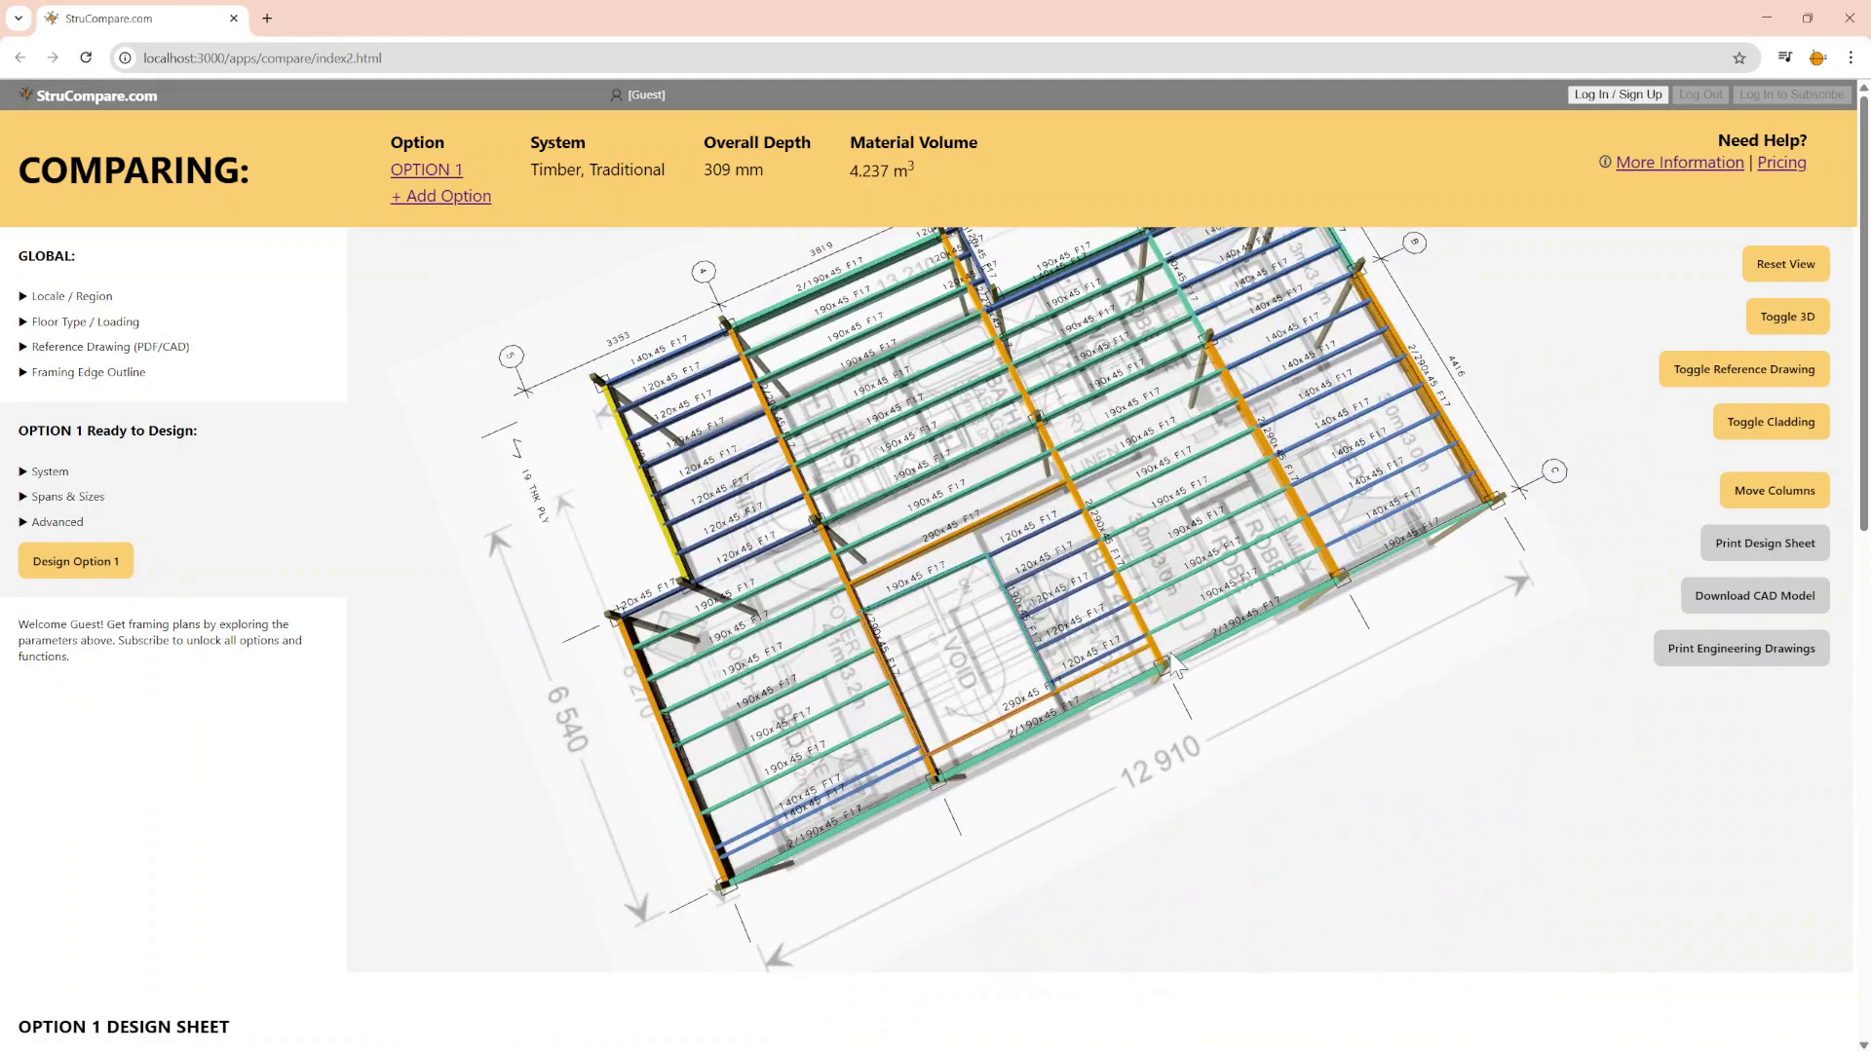
left_click_drag(1167, 657, 1121, 701)
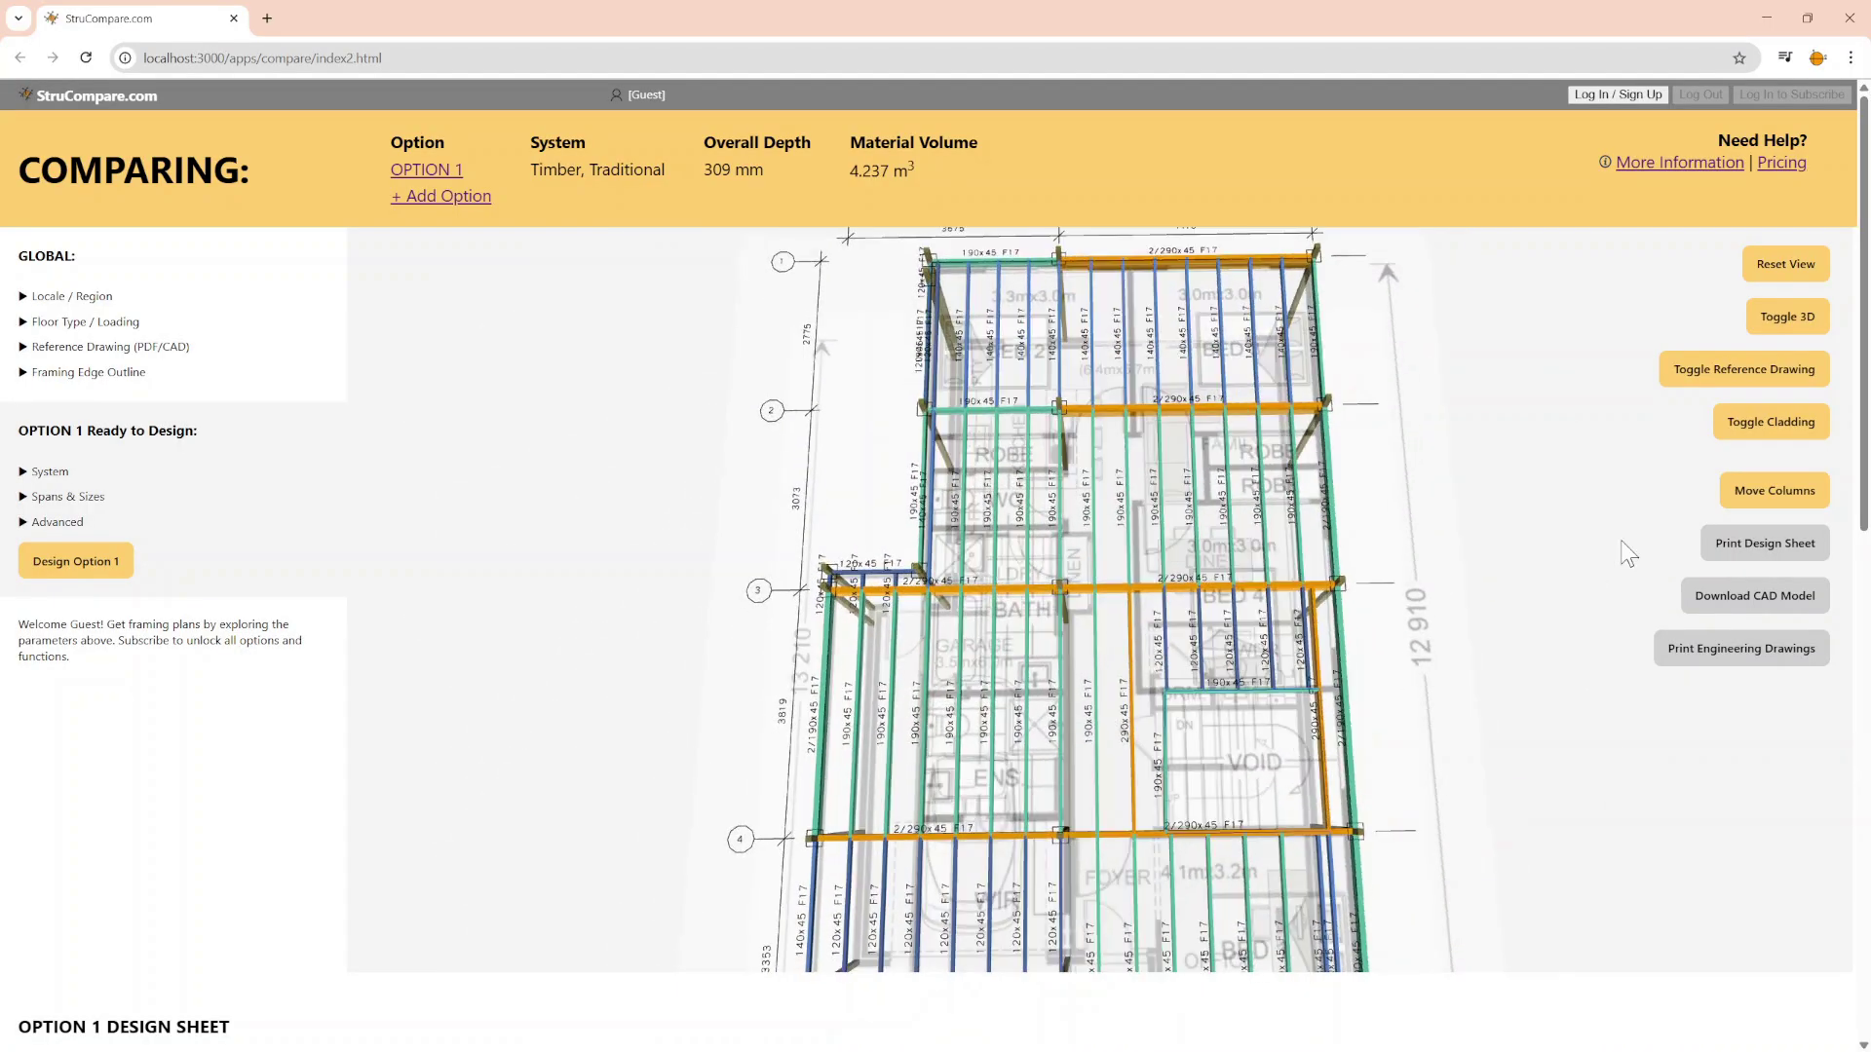
left_click(1785, 269)
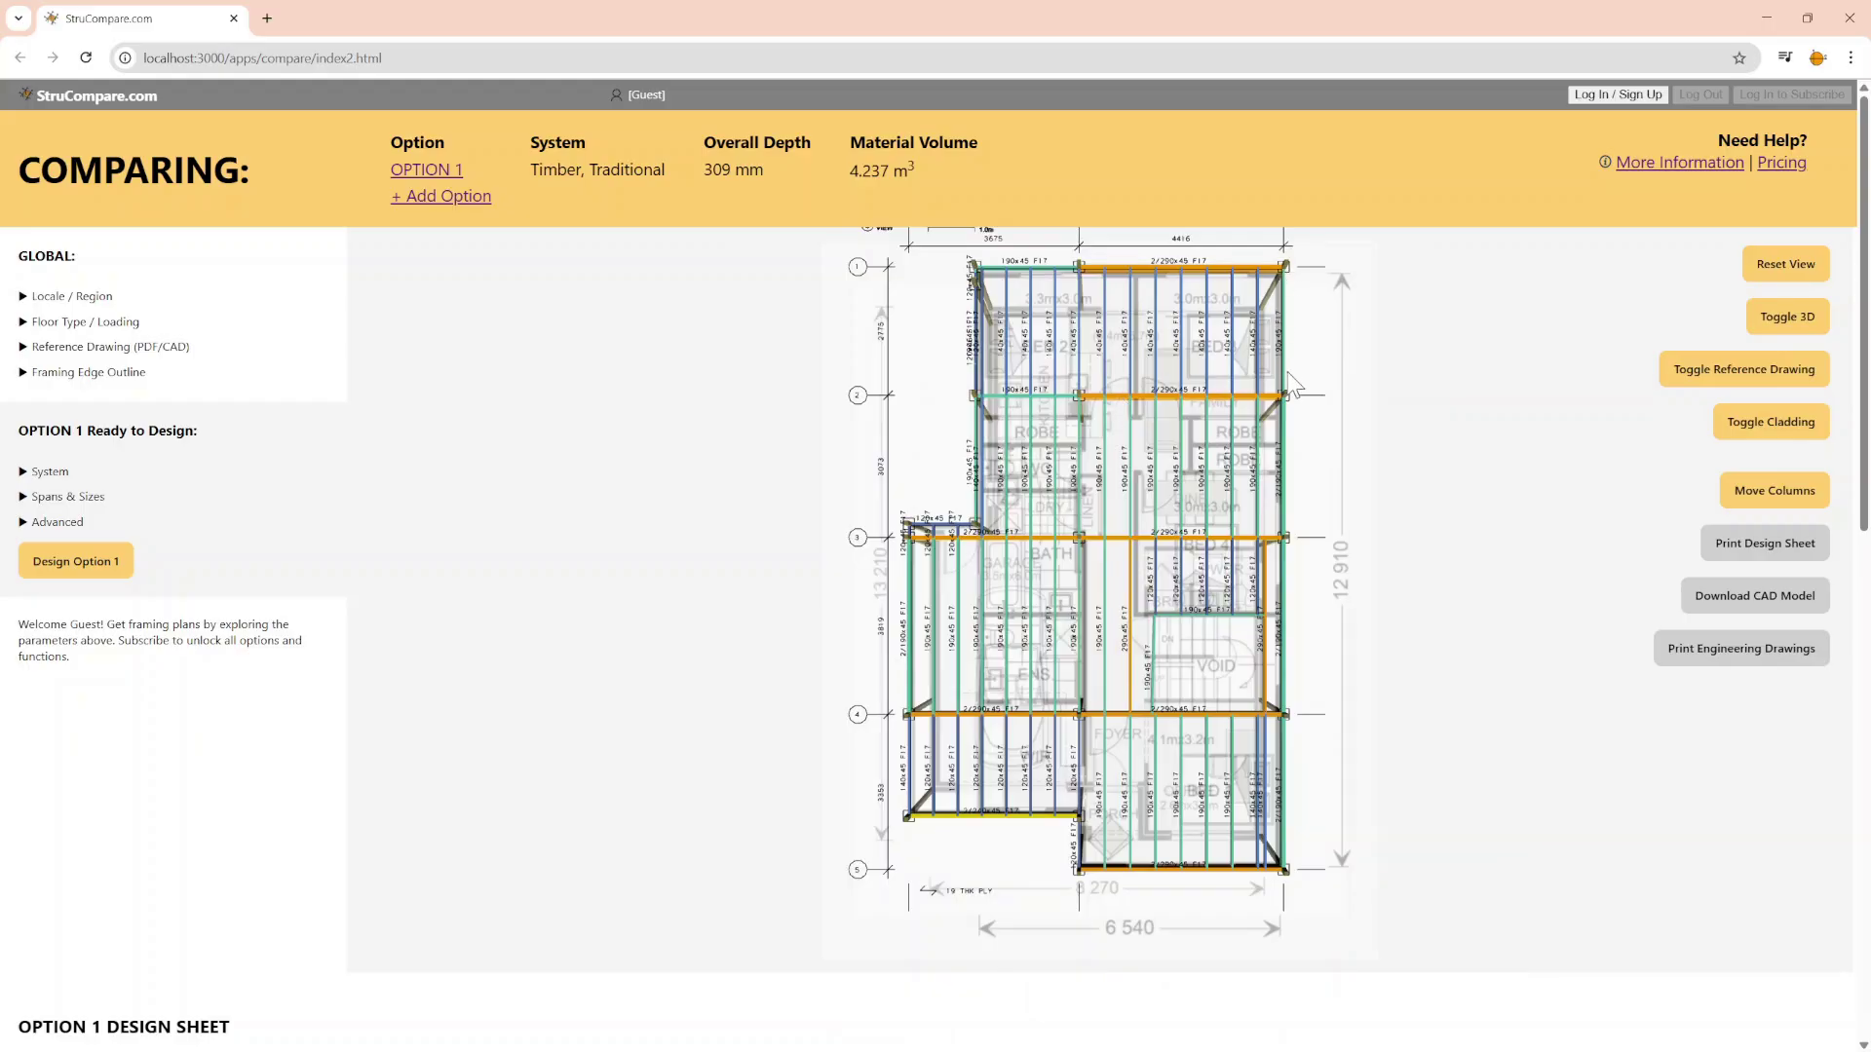
- Raise Option 1's Max. Secondary Span to 6000 mm and redesign the framing to 4.755 m³
left_click(44, 497)
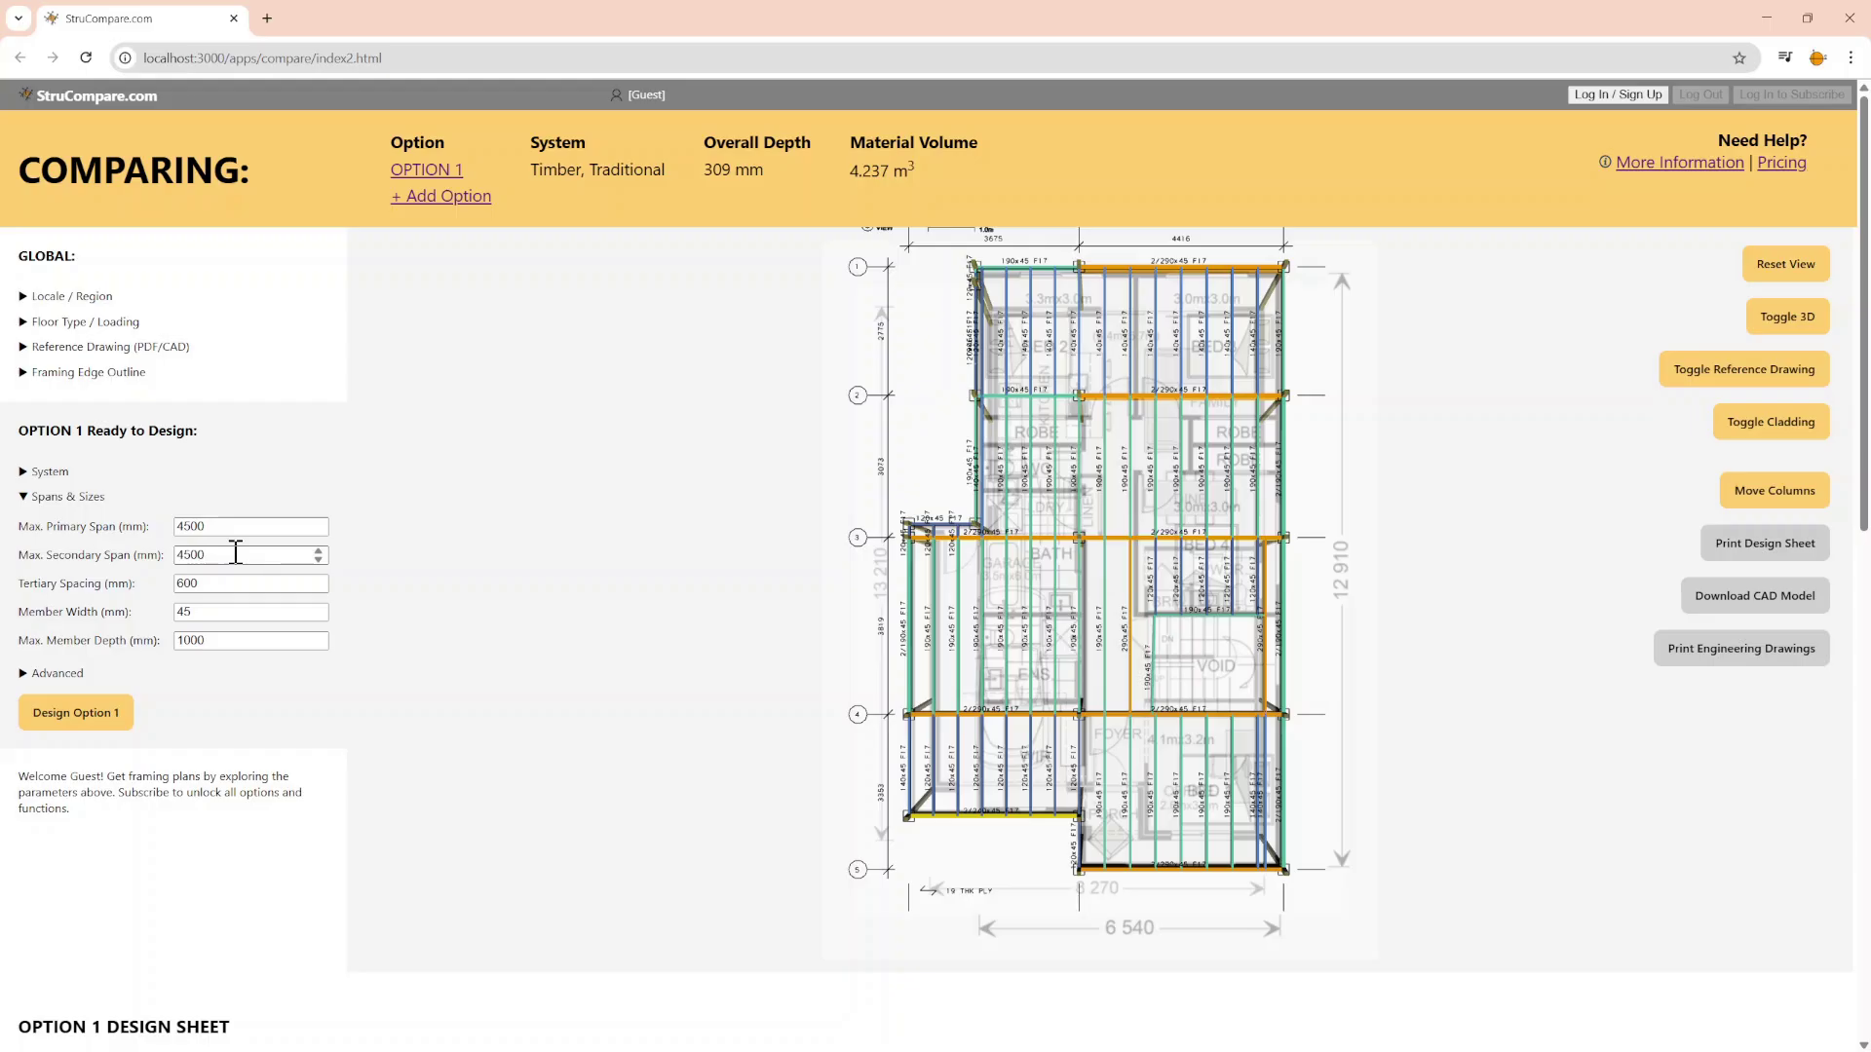
left_click_drag(236, 554, 64, 554)
left_click(90, 726)
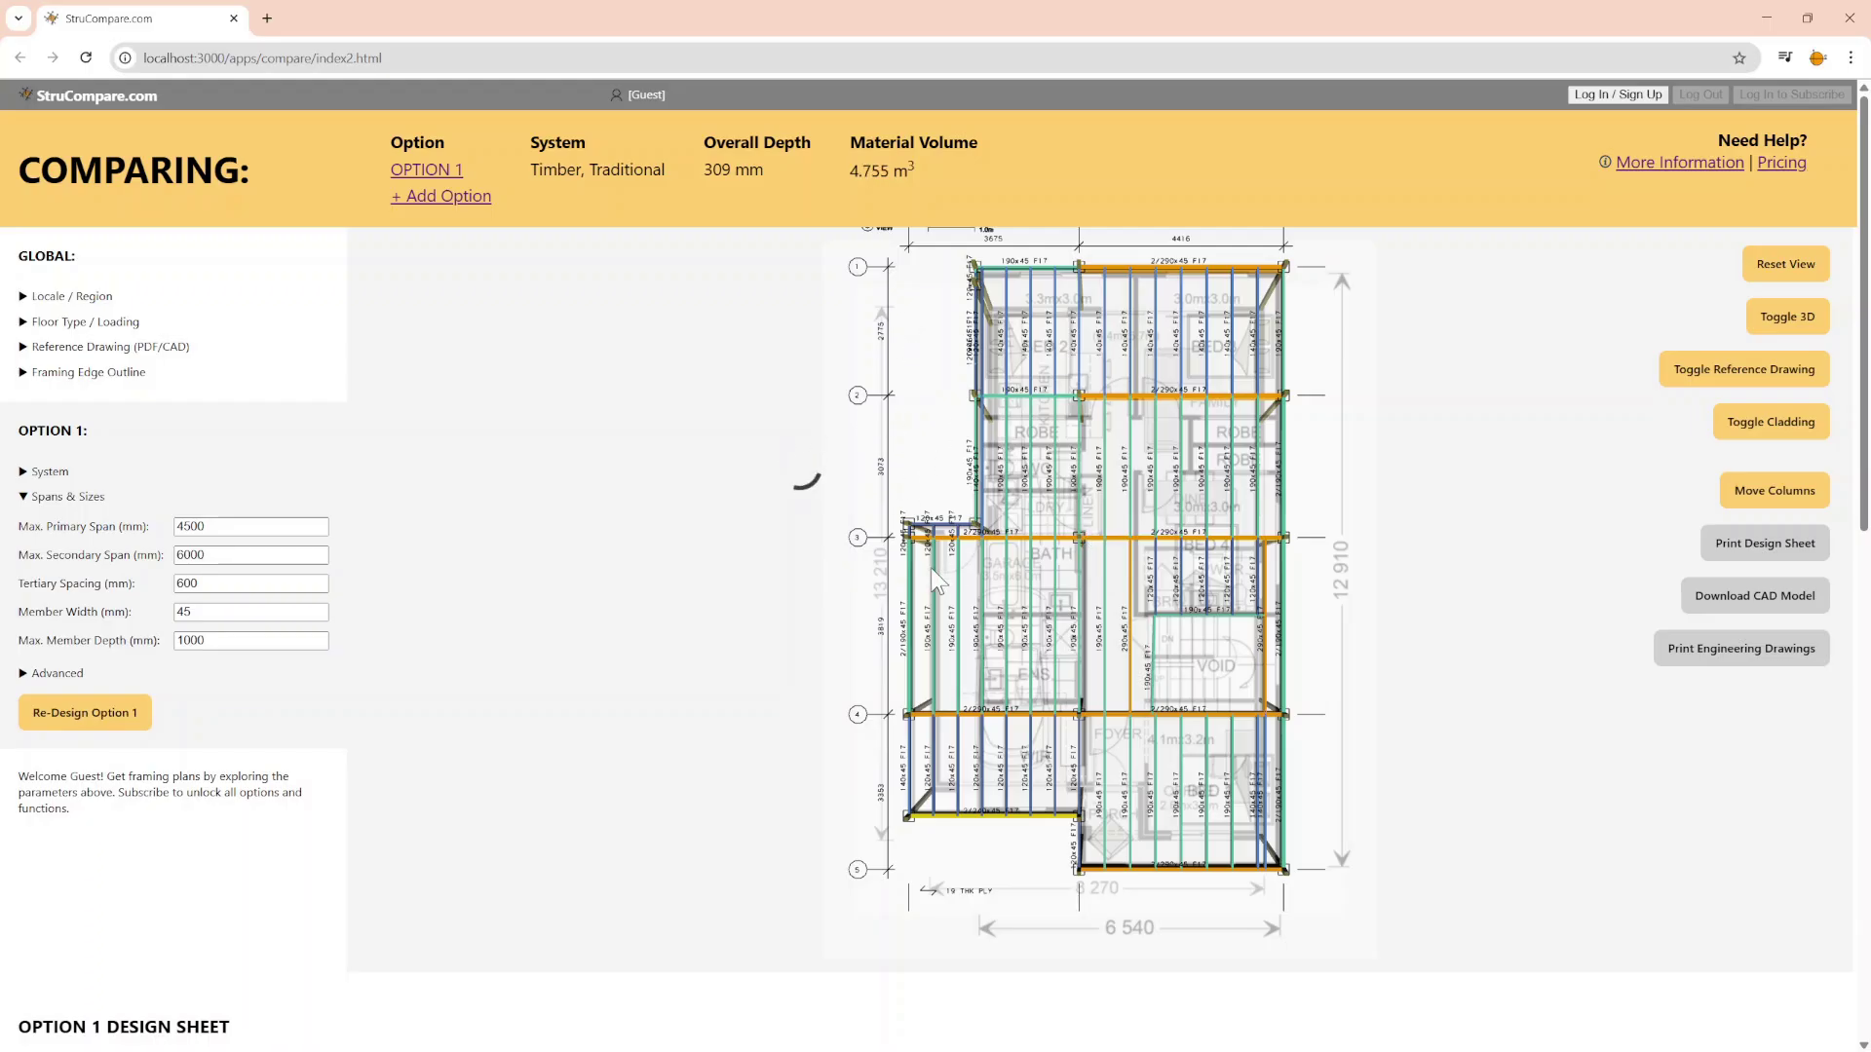
left_click_drag(932, 567, 1423, 682)
- Zoom, orbit, tilt and pan the 3D view to inspect the redesigned 6000 mm-span framing
scroll(1301, 736, "up", 2)
left_click_drag(1294, 721, 1325, 654)
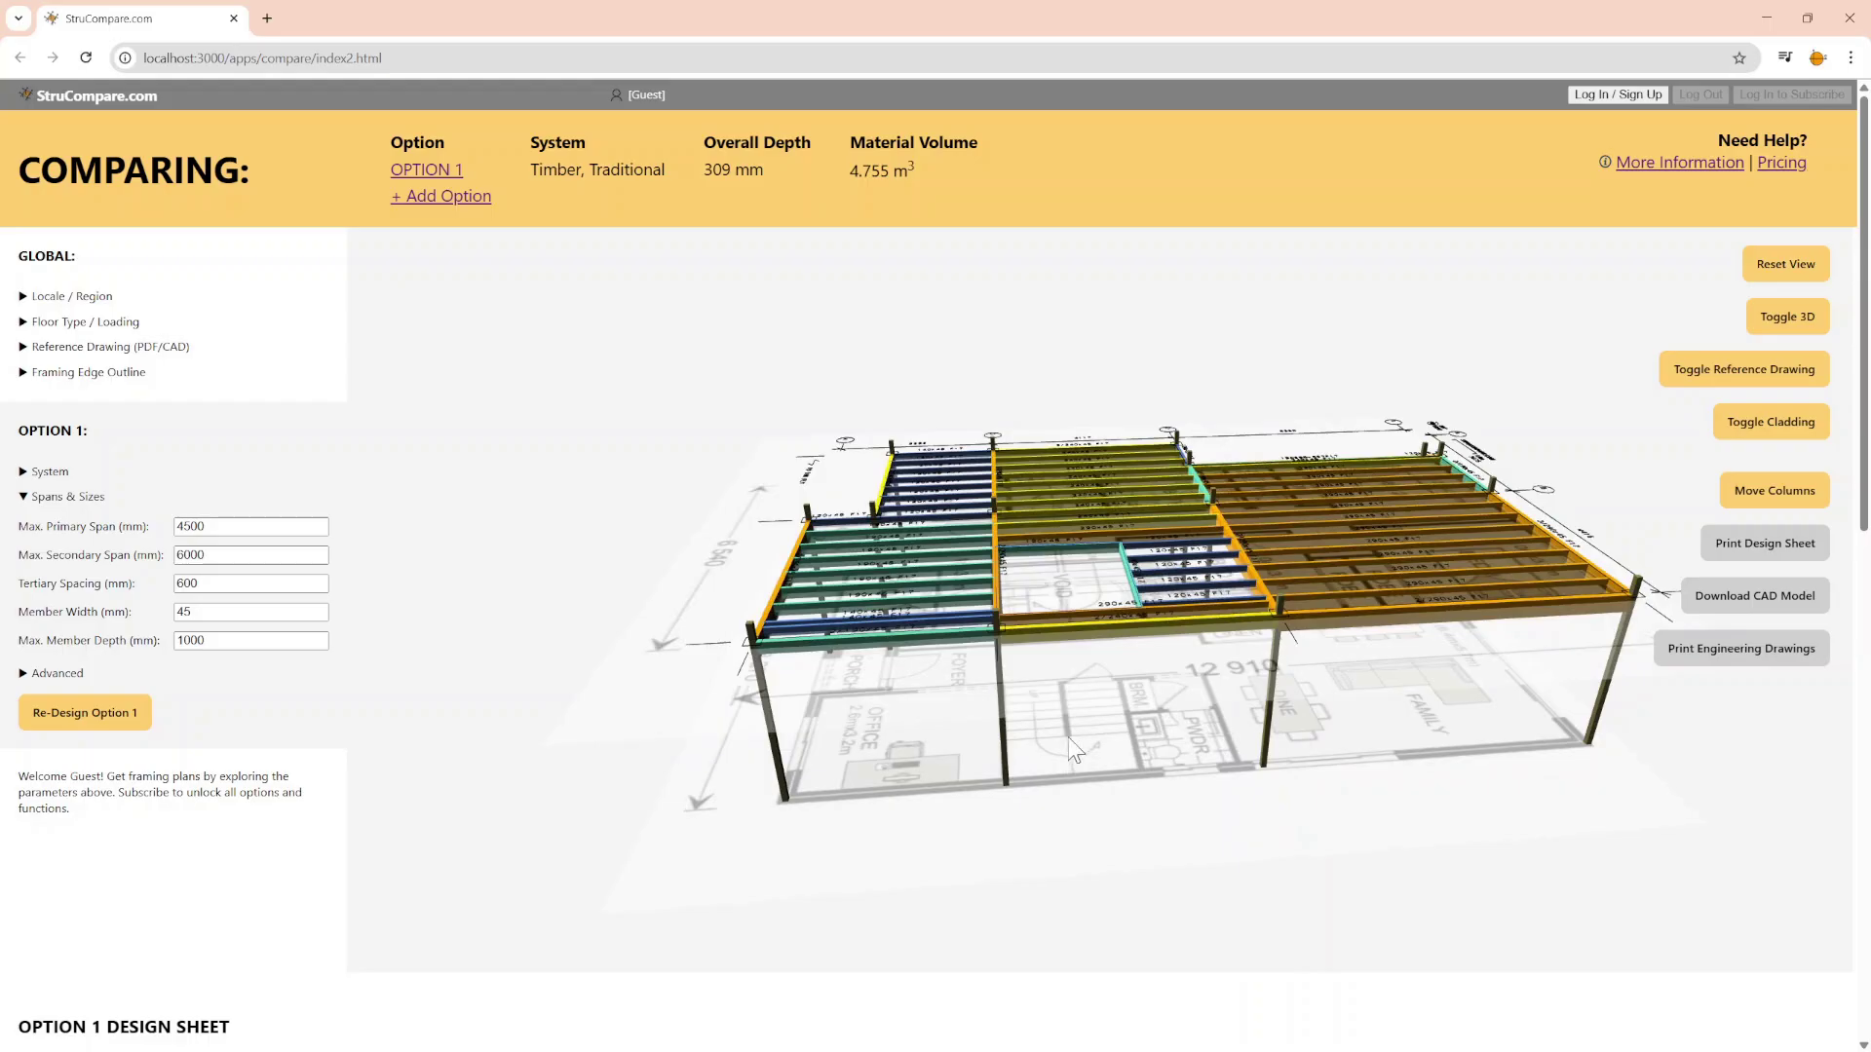
left_click_drag(1096, 750, 1129, 709)
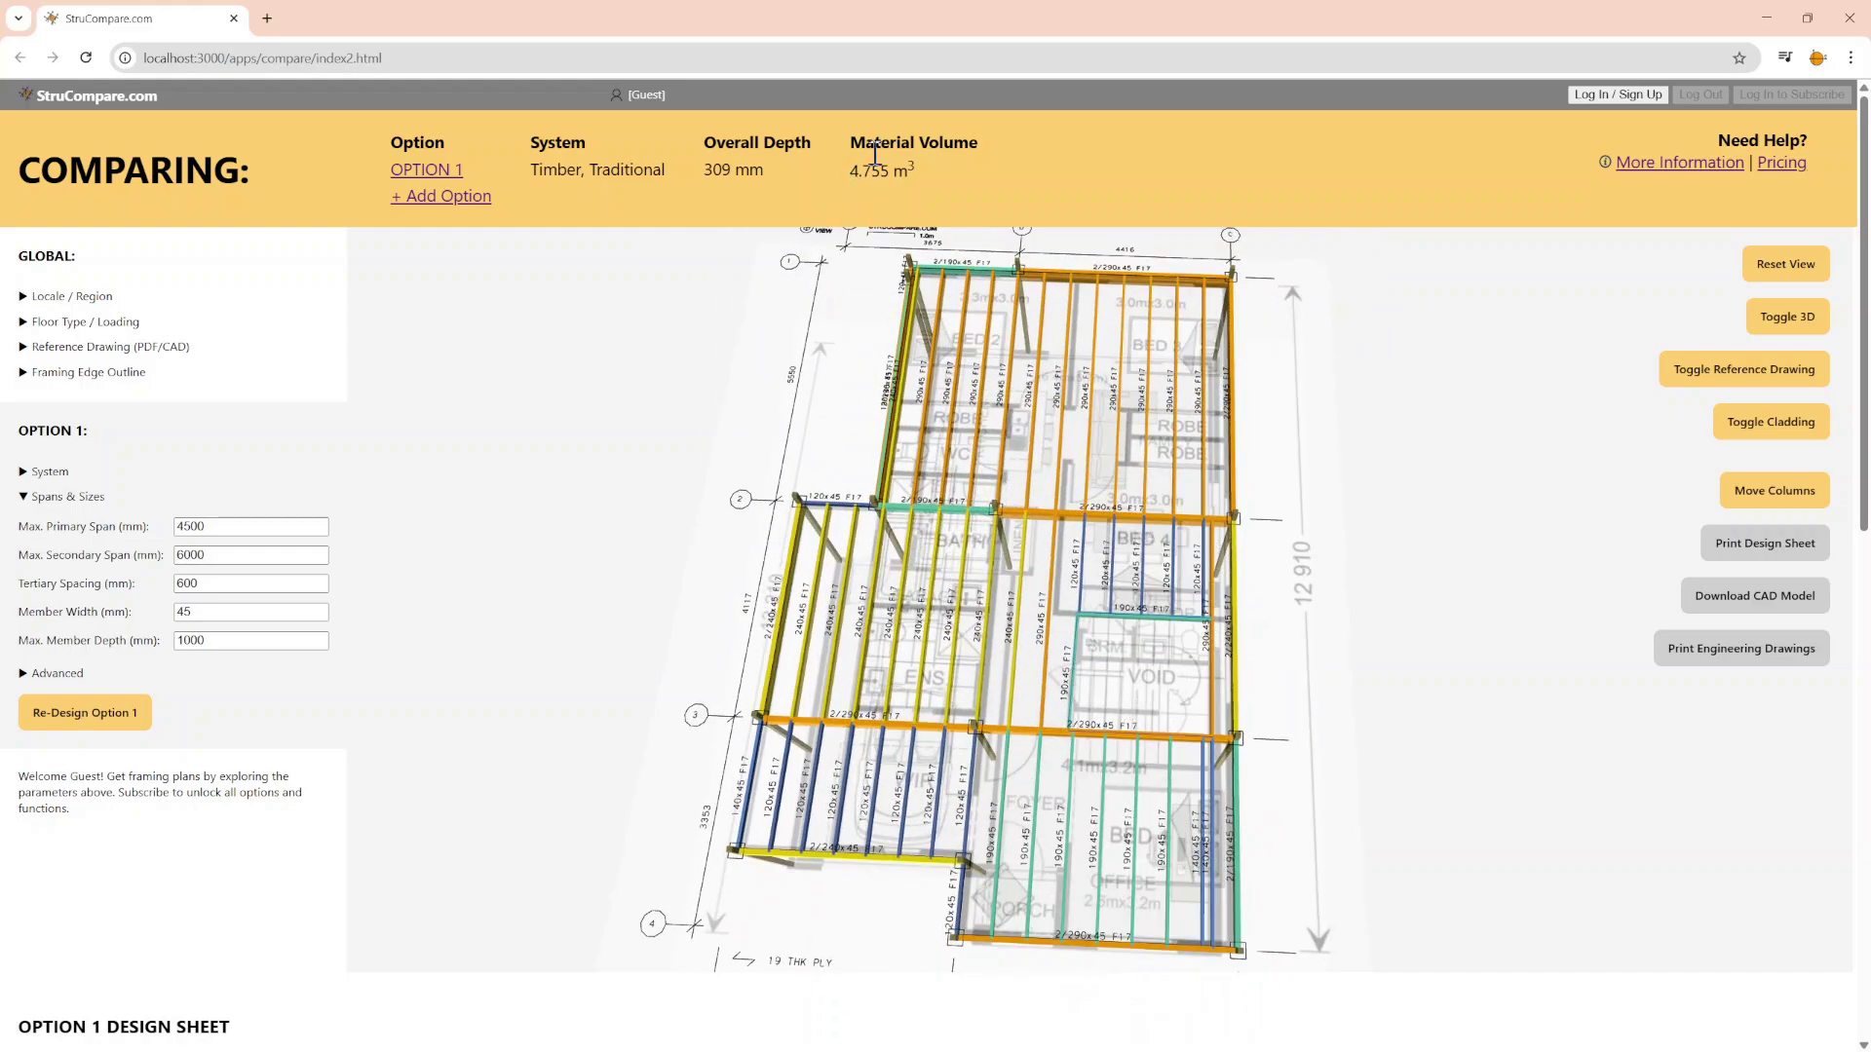
left_click_drag(1013, 690, 1092, 474)
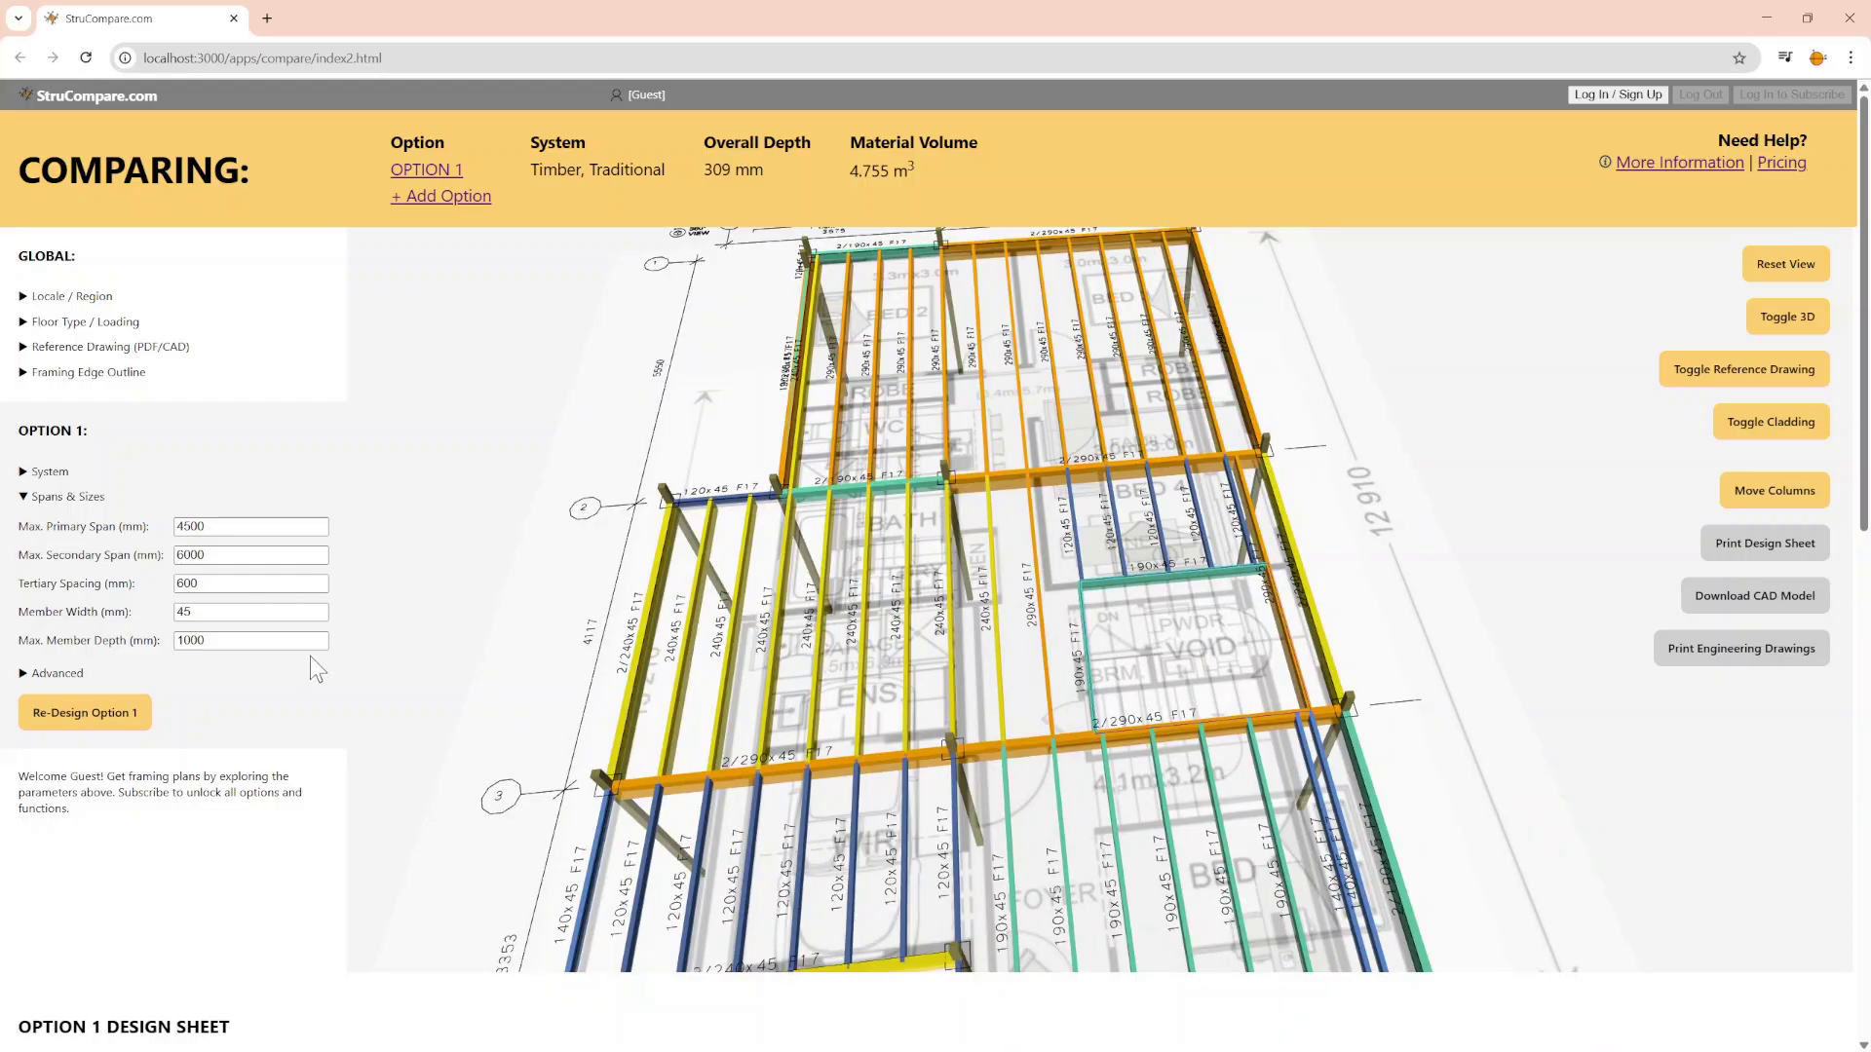
left_click_drag(1044, 757, 1036, 775)
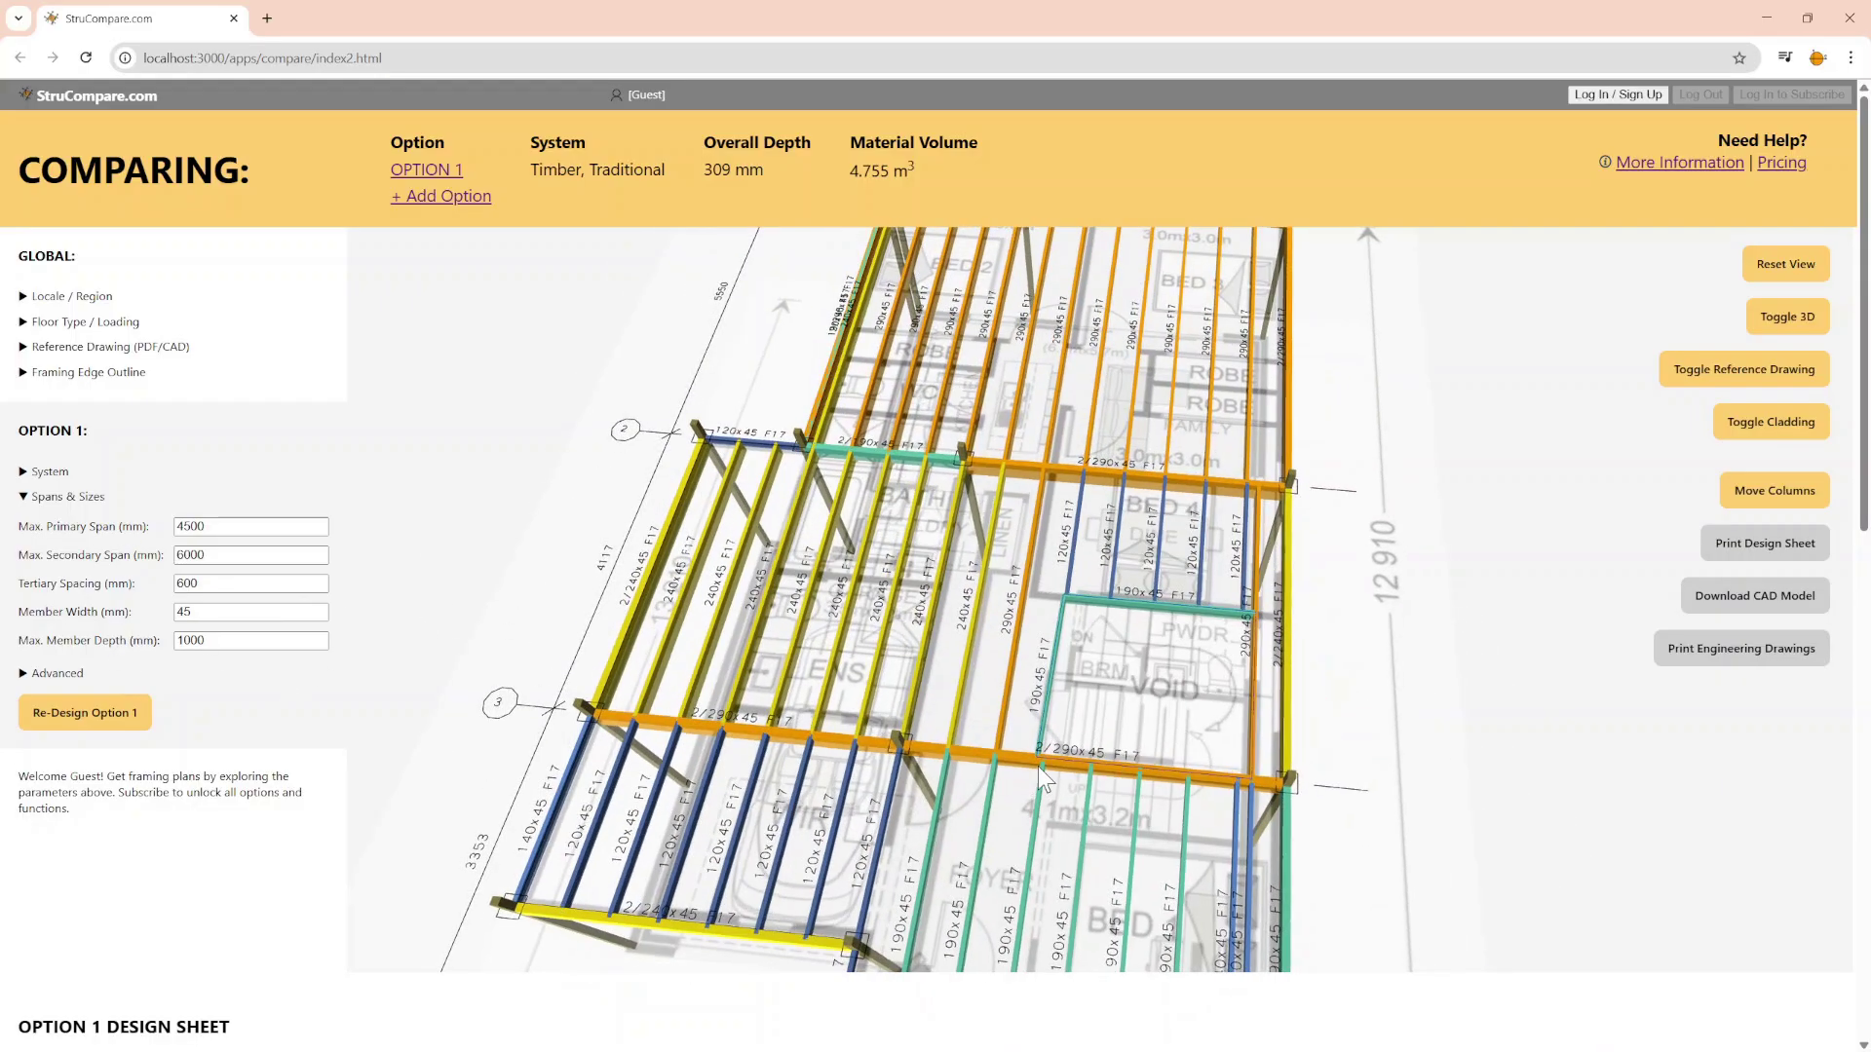
left_click_drag(1102, 704, 937, 686)
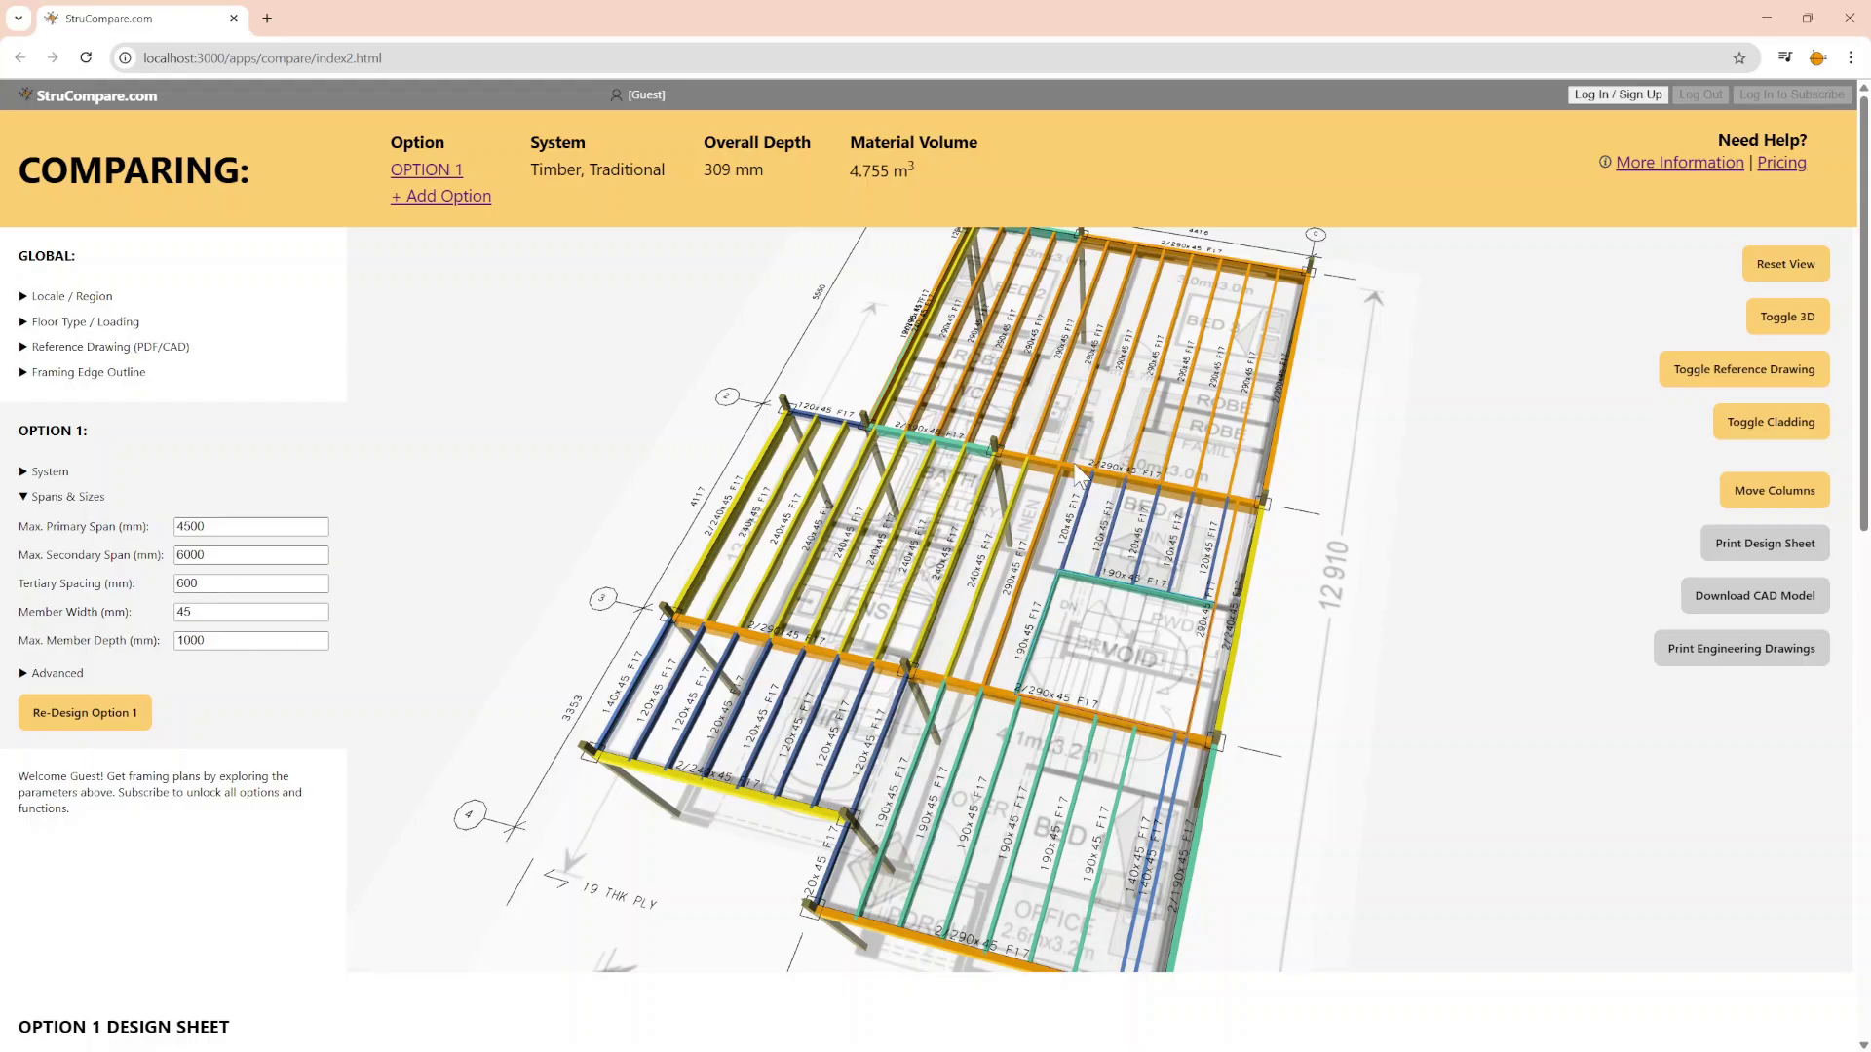
left_click_drag(1096, 657, 1053, 668)
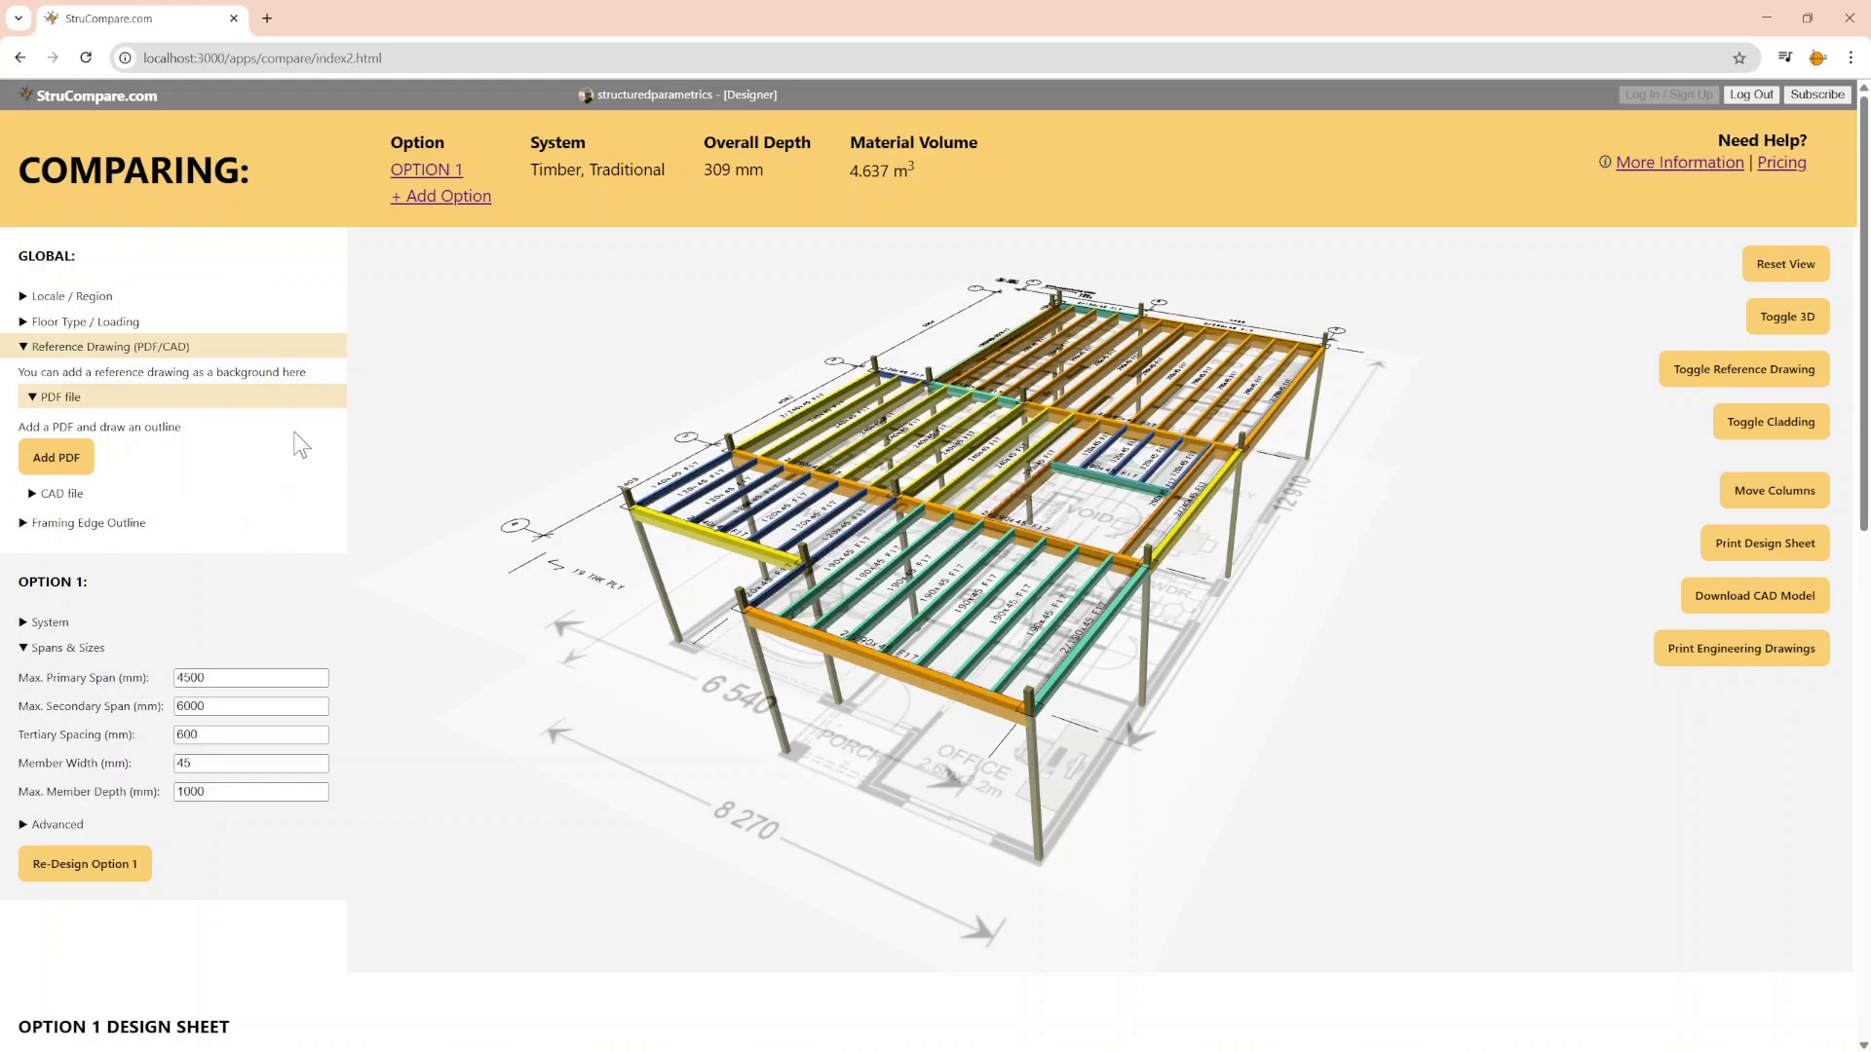
scroll(296, 441, "down", 10)
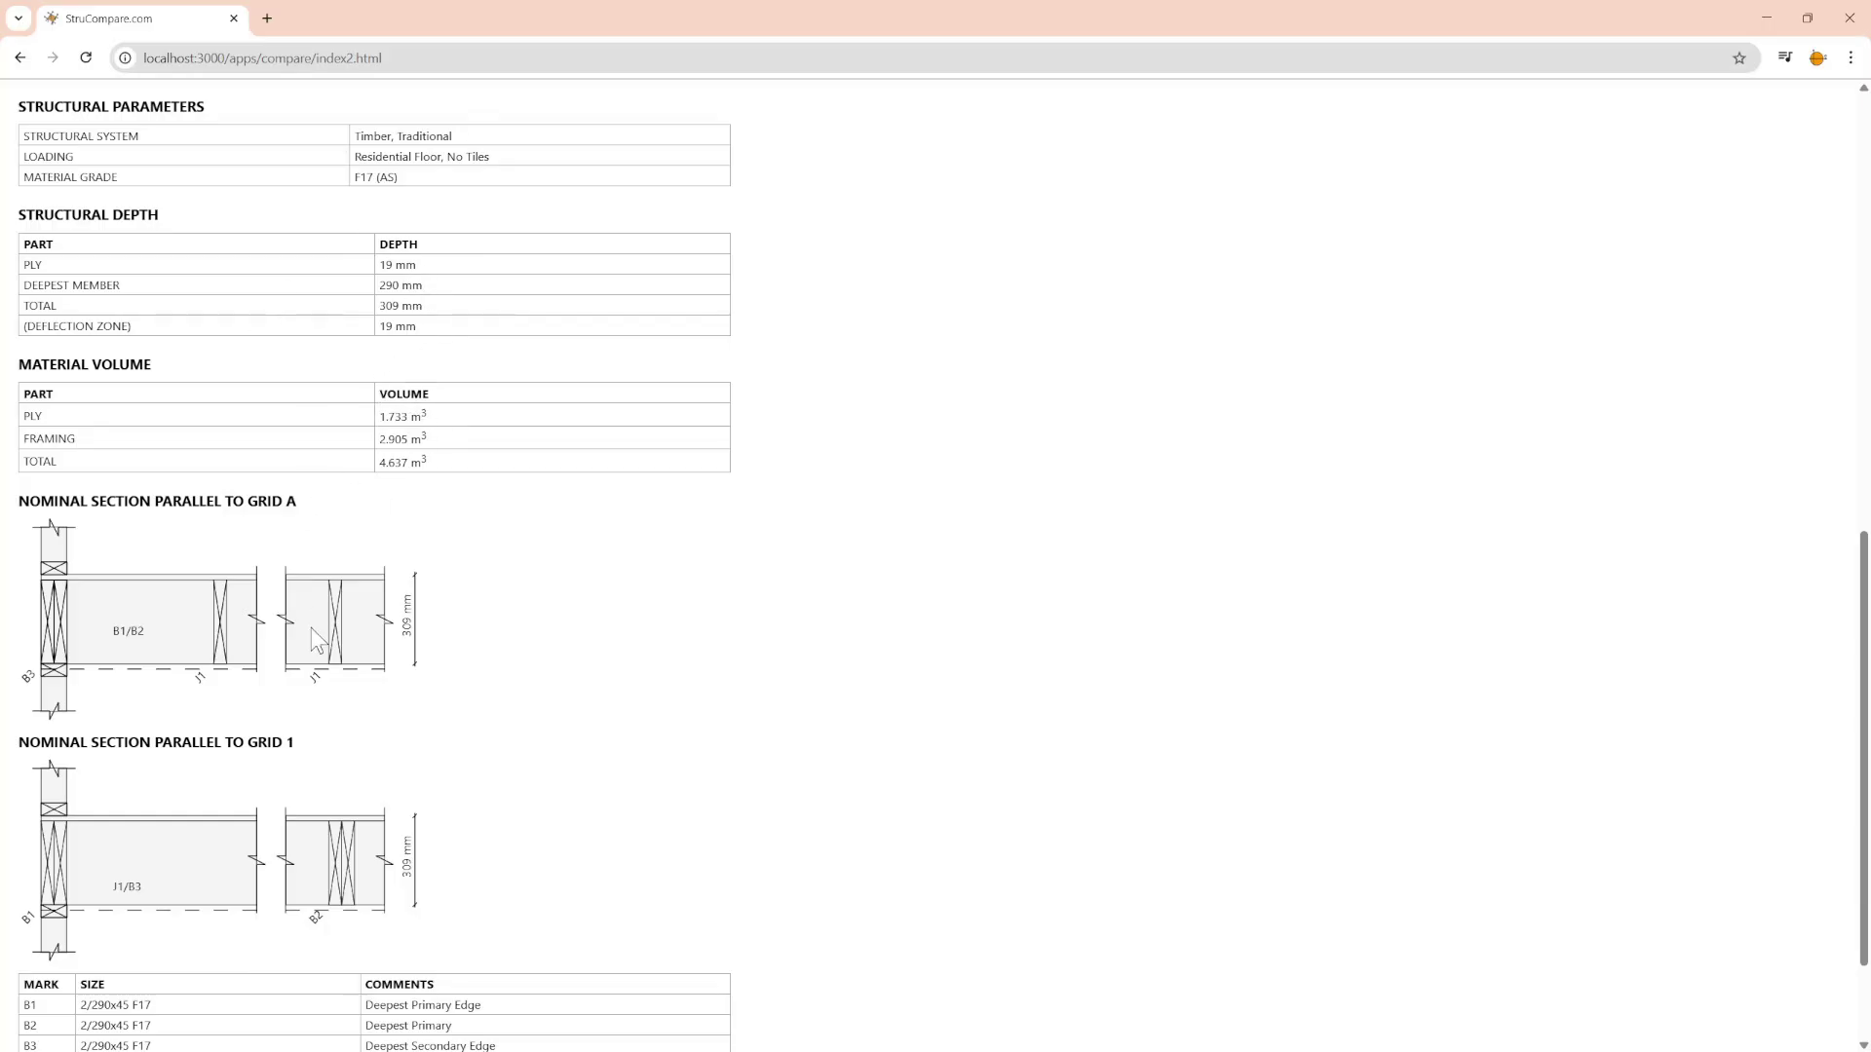
scroll(334, 414, "down", 2)
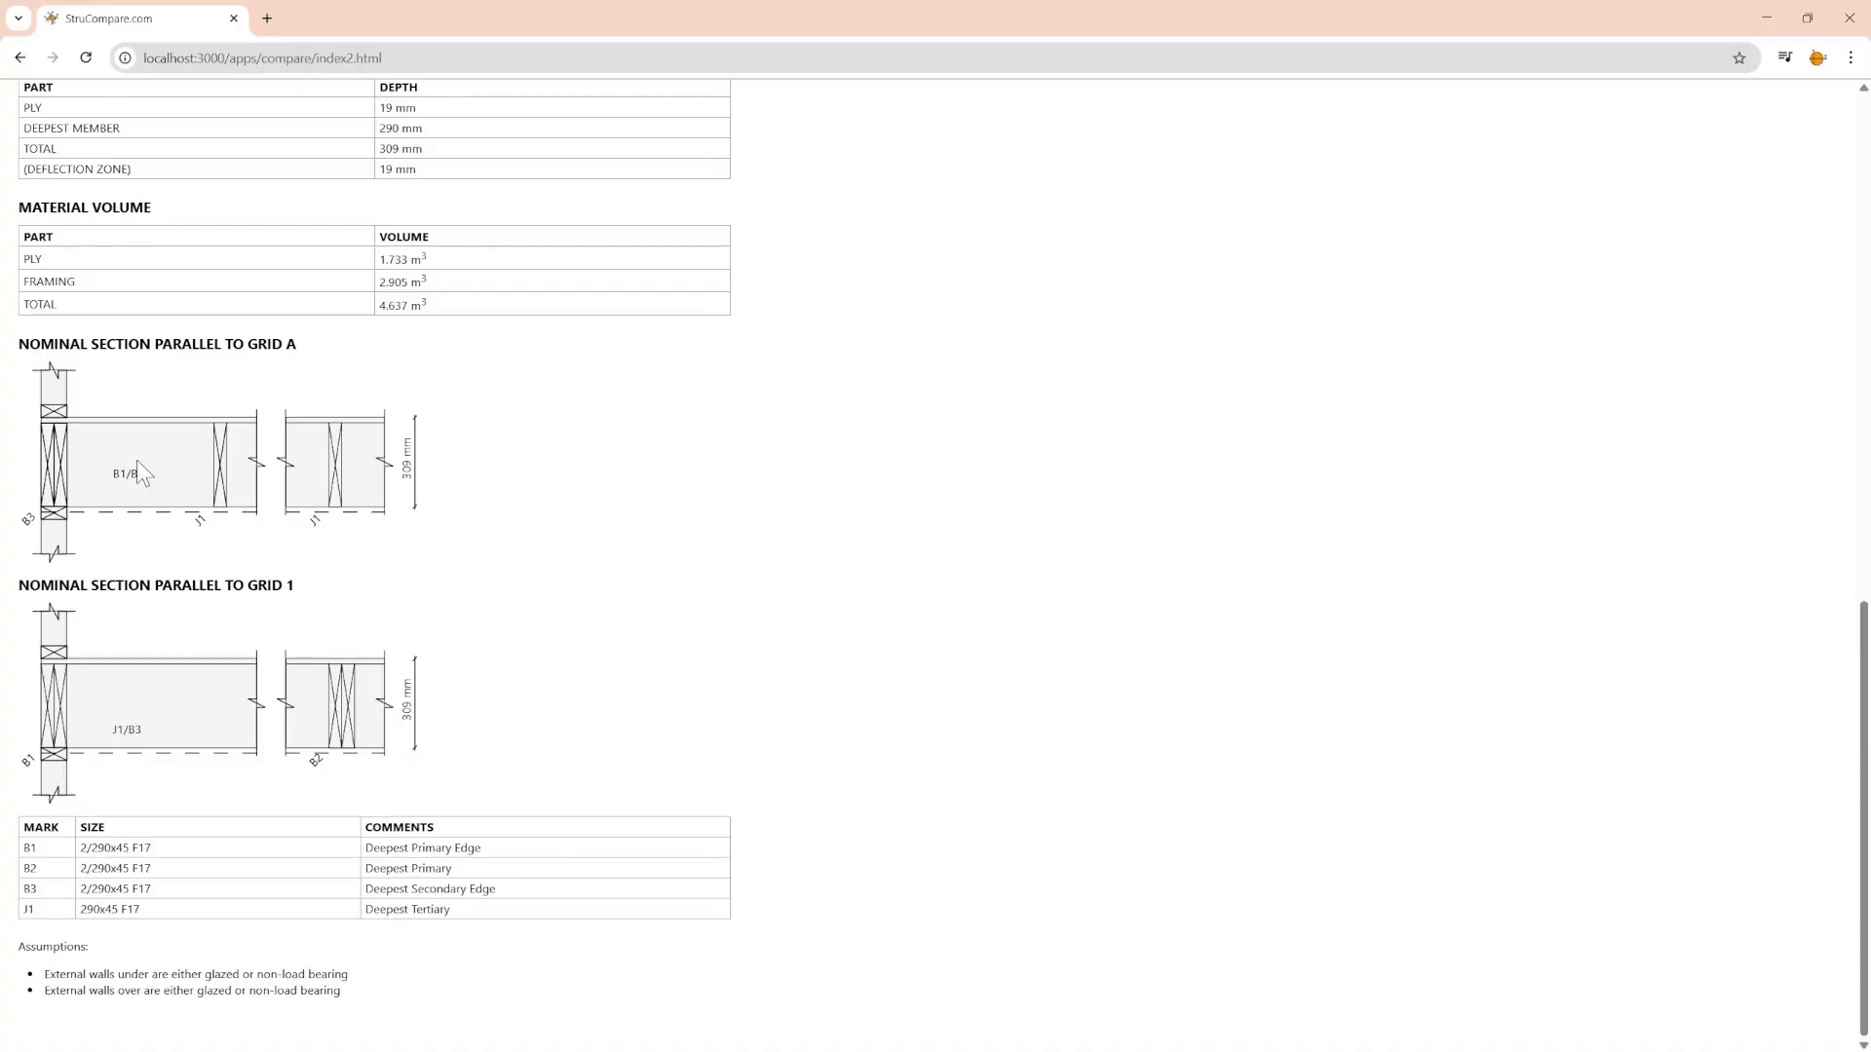
scroll(616, 759, "up", 12)
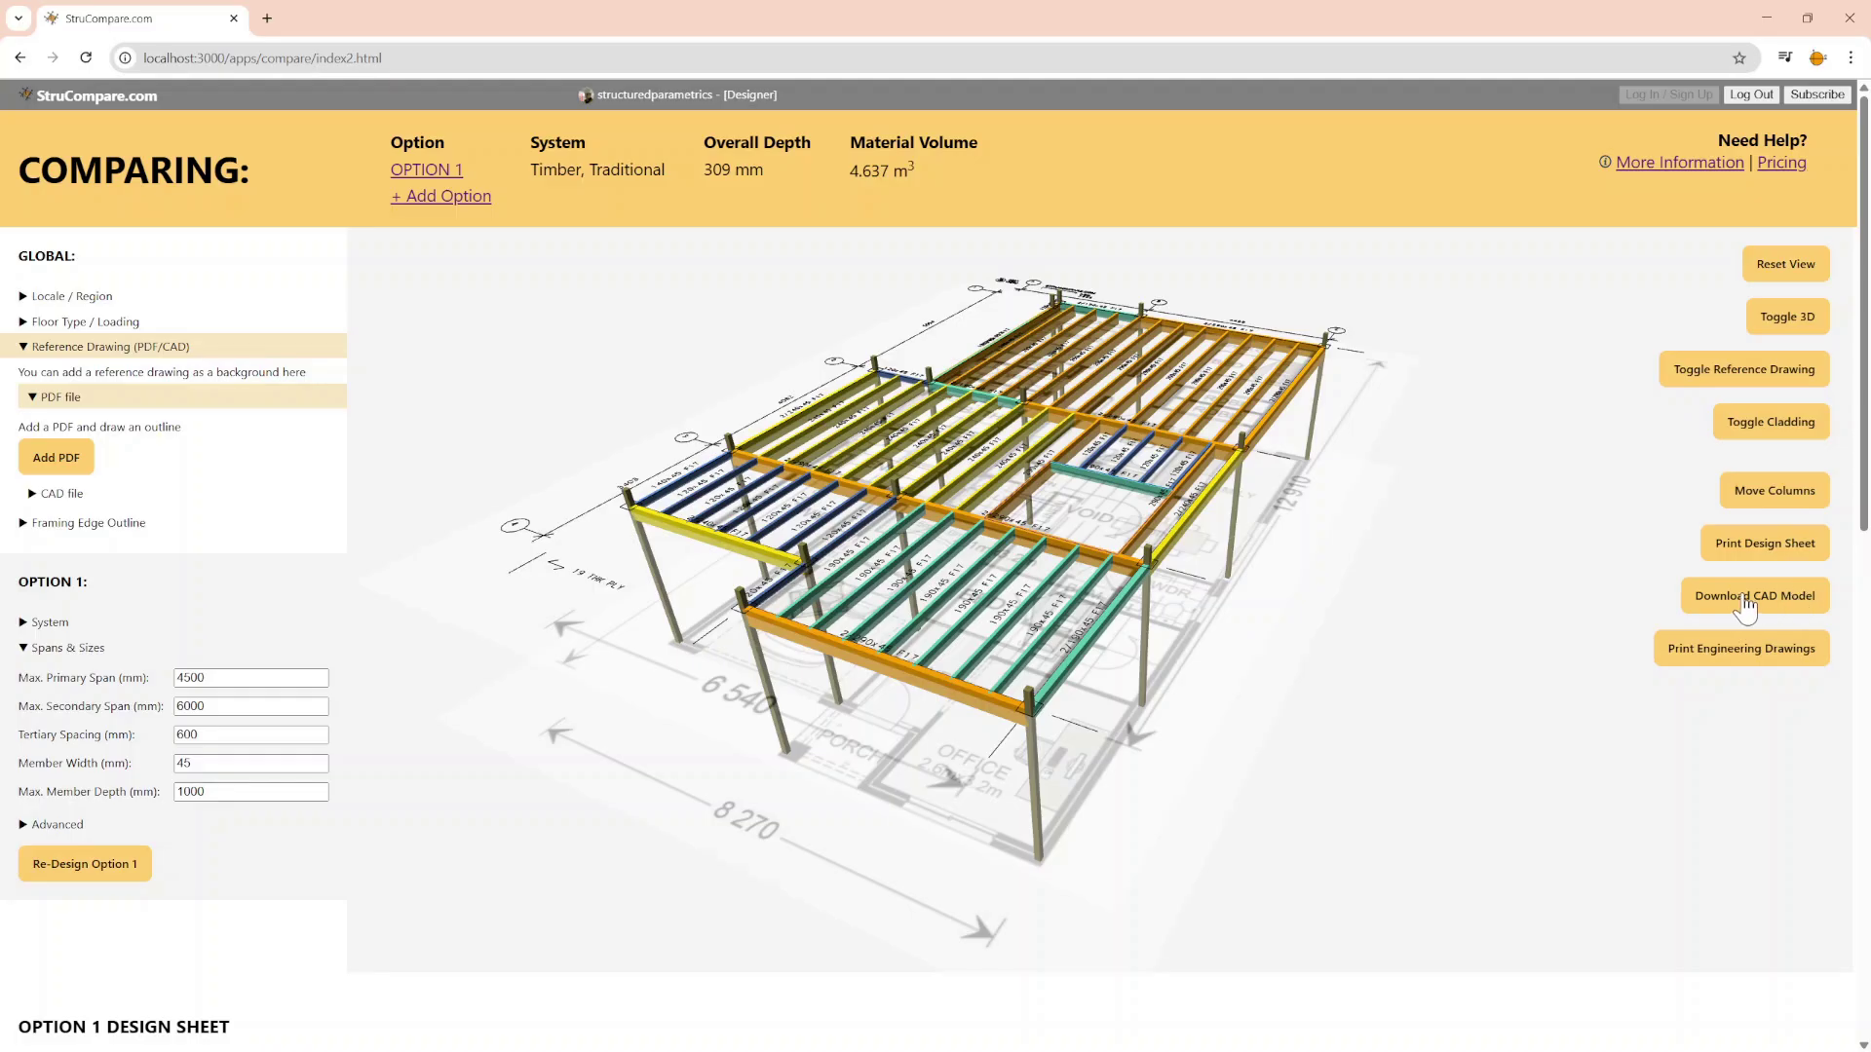
- Generate the printable PLAN engineering drawing sheet with Print Engineering Drawings
left_click(1732, 653)
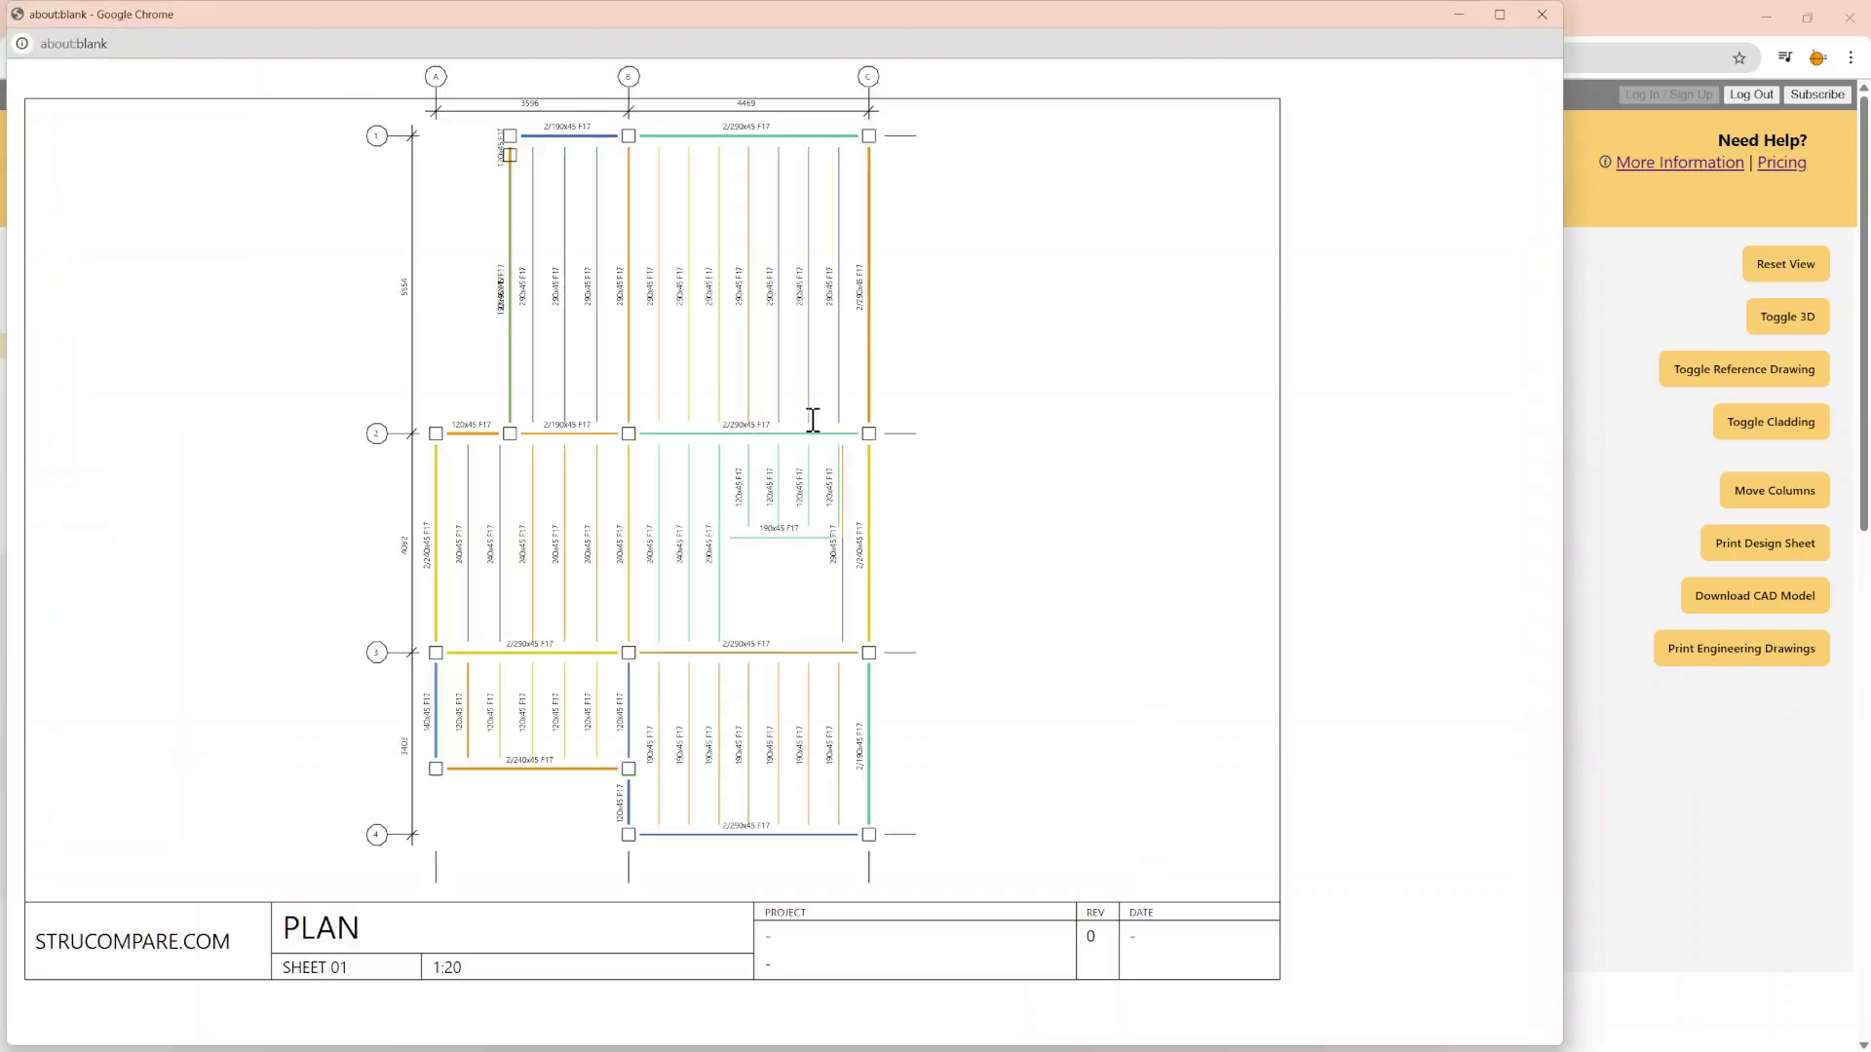